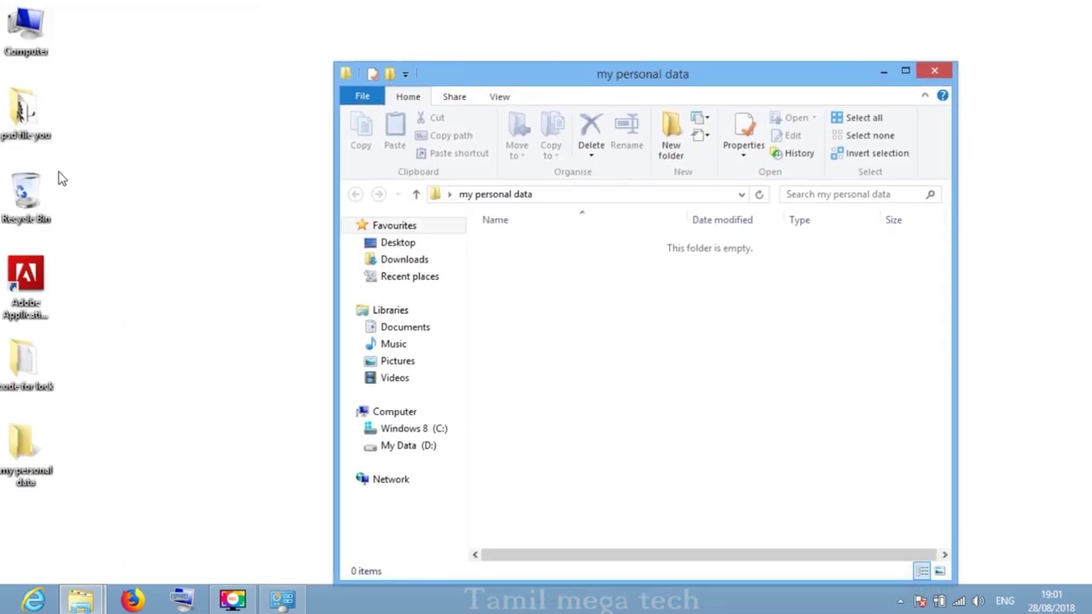
# - Copy all eight installer files from Computer > Downloads > Programs
pyautogui.click(26, 56)
pyautogui.doubleClick(26, 56)
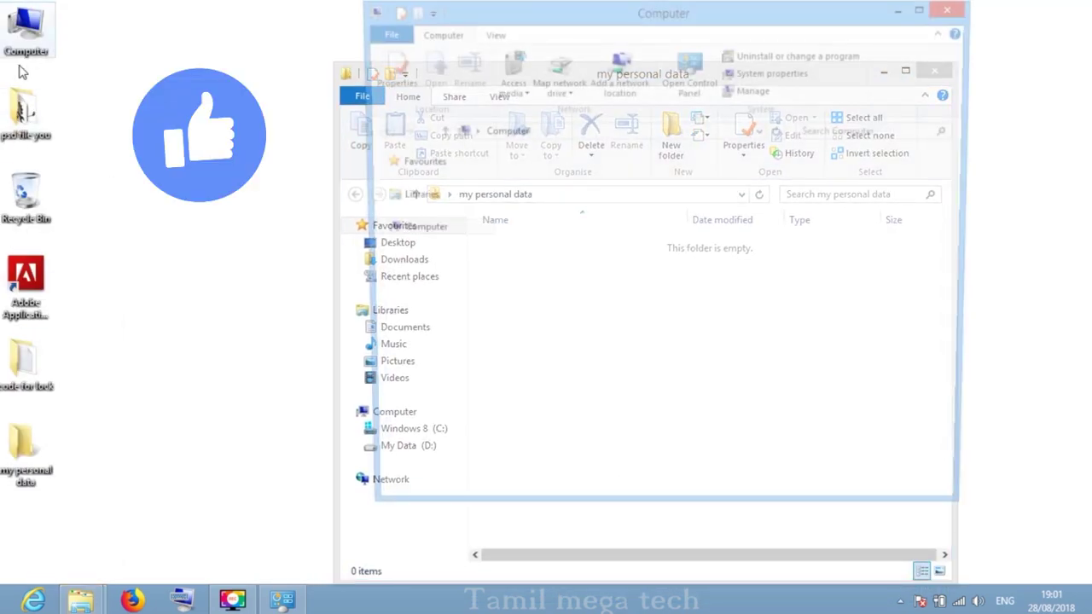
pyautogui.click(420, 197)
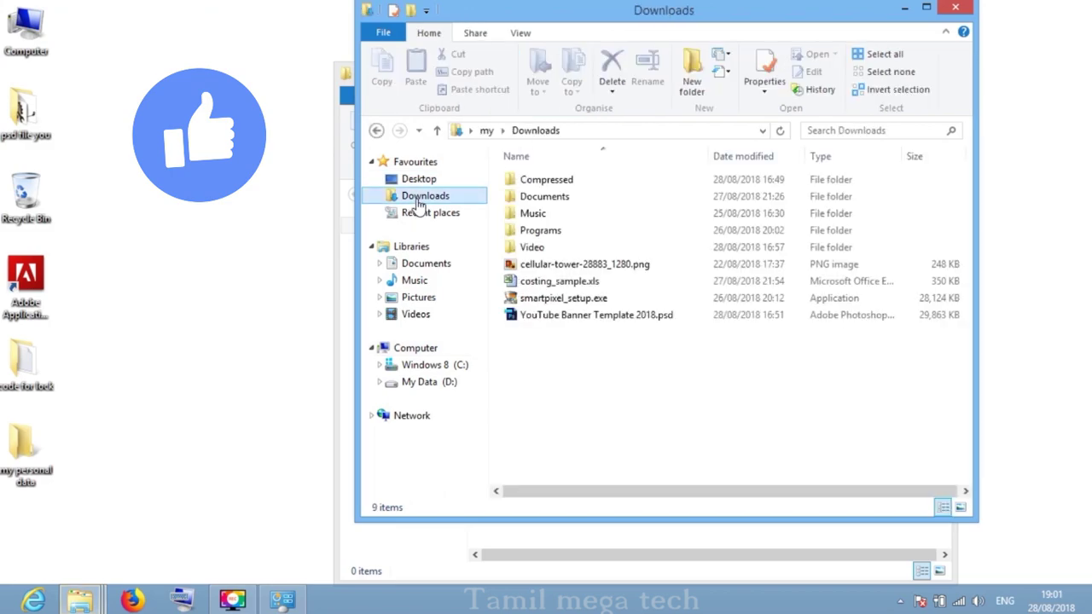
pyautogui.doubleClick(580, 230)
pyautogui.moveTo(583, 319); pyautogui.dragTo(577, 182)
pyautogui.rightClick(577, 182)
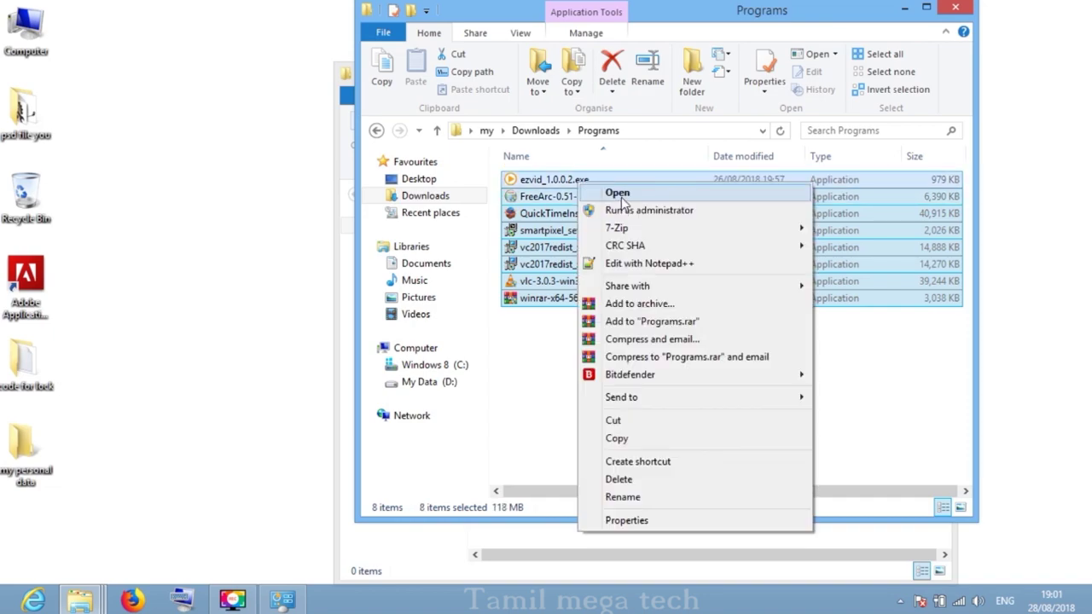
pyautogui.click(640, 438)
pyautogui.click(904, 8)
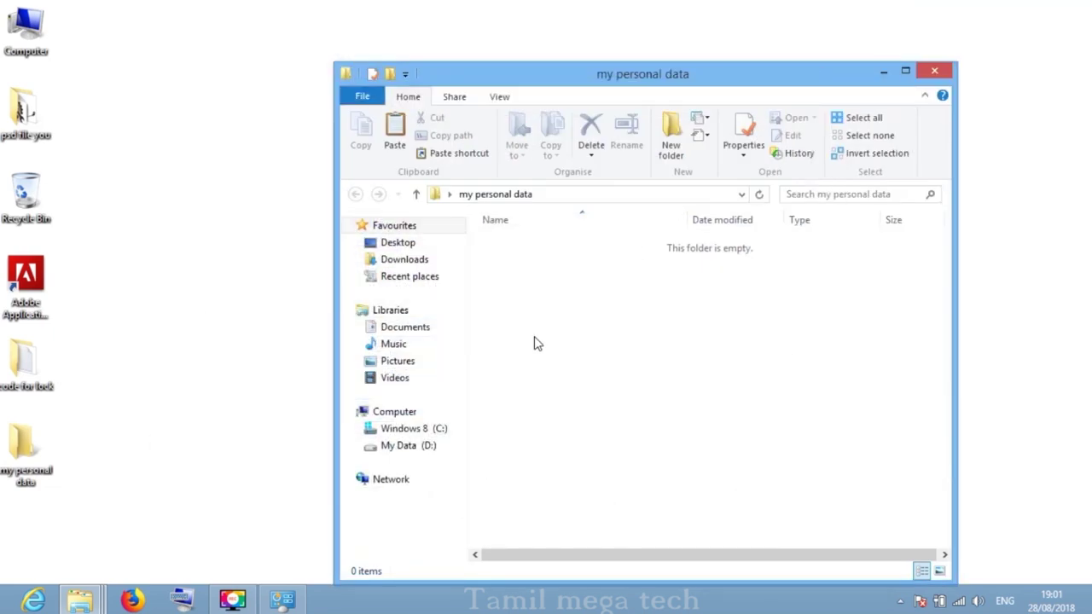
# - Paste the eight installers into 'my personal data', then close the window and refresh the desktop
pyautogui.rightClick(546, 263)
pyautogui.click(601, 373)
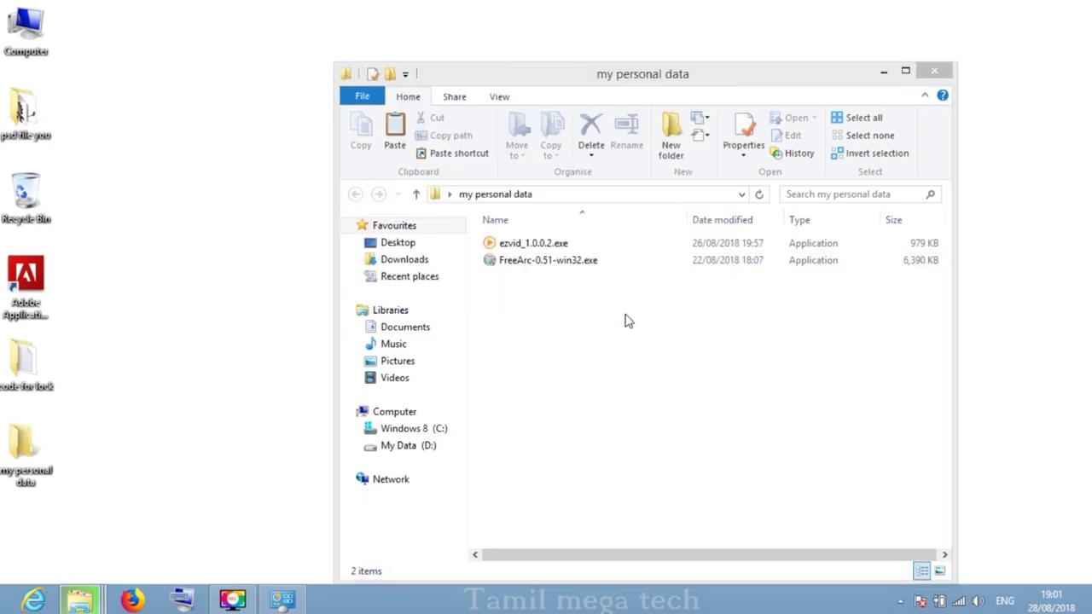
pyautogui.rightClick(616, 416)
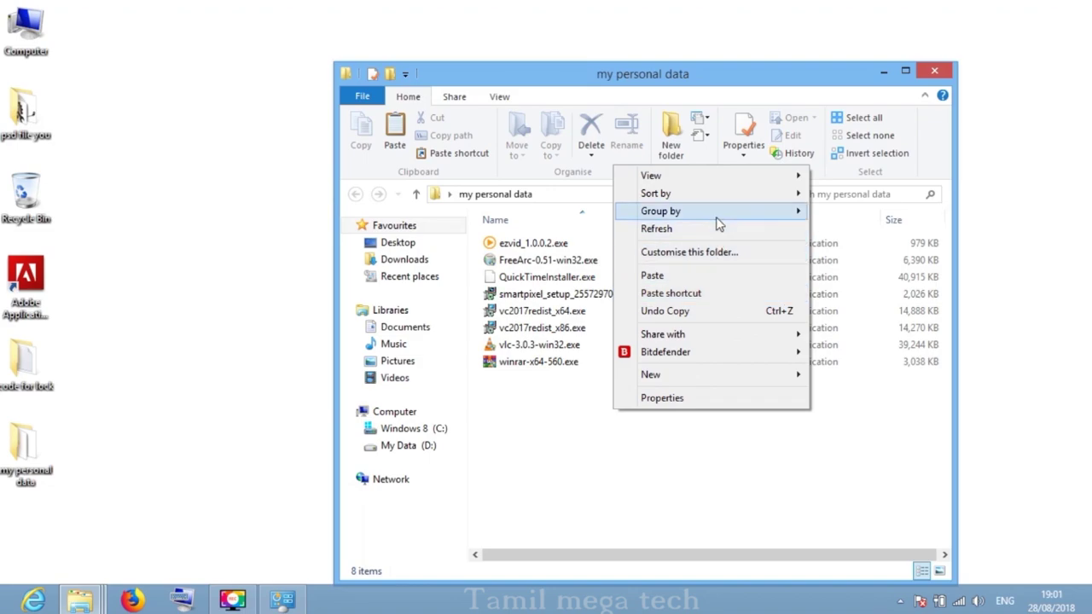
pyautogui.click(661, 229)
pyautogui.moveTo(602, 425); pyautogui.dragTo(574, 230)
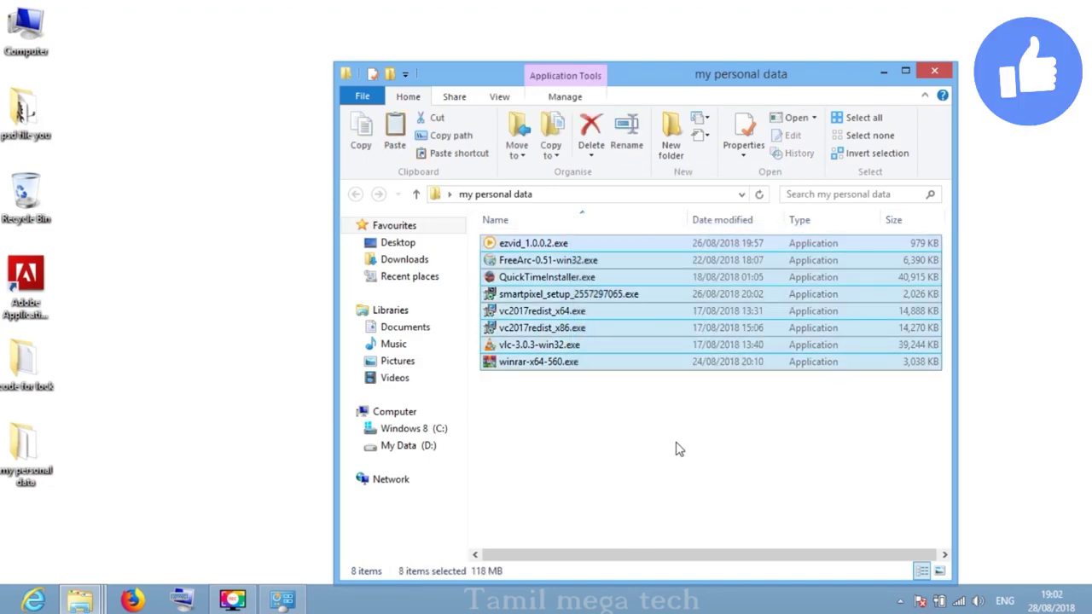
pyautogui.rightClick(677, 444)
pyautogui.click(726, 260)
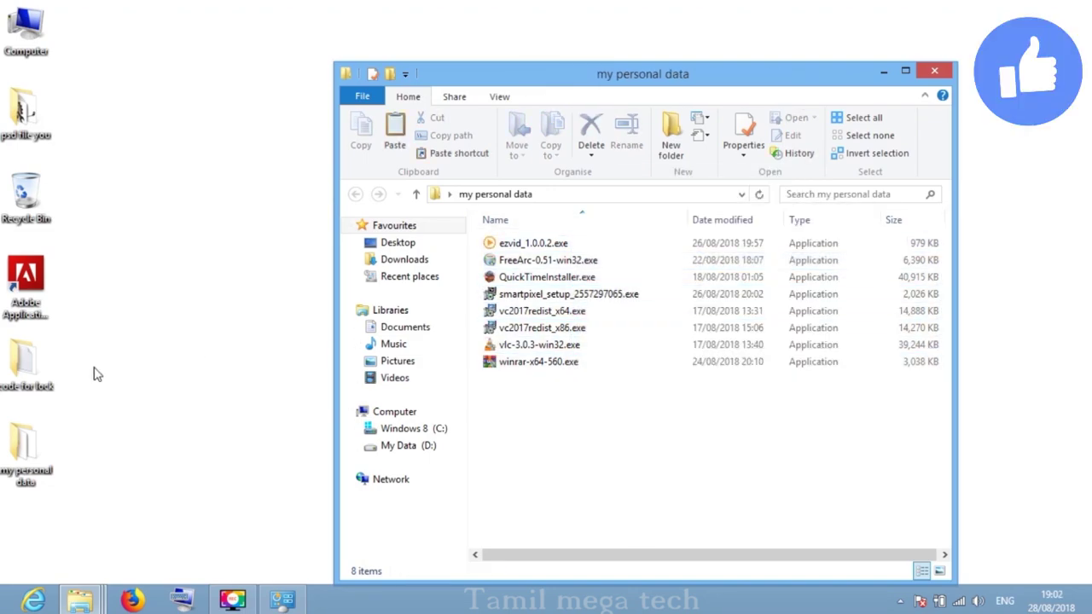
pyautogui.click(934, 71)
pyautogui.rightClick(453, 68)
pyautogui.click(500, 109)
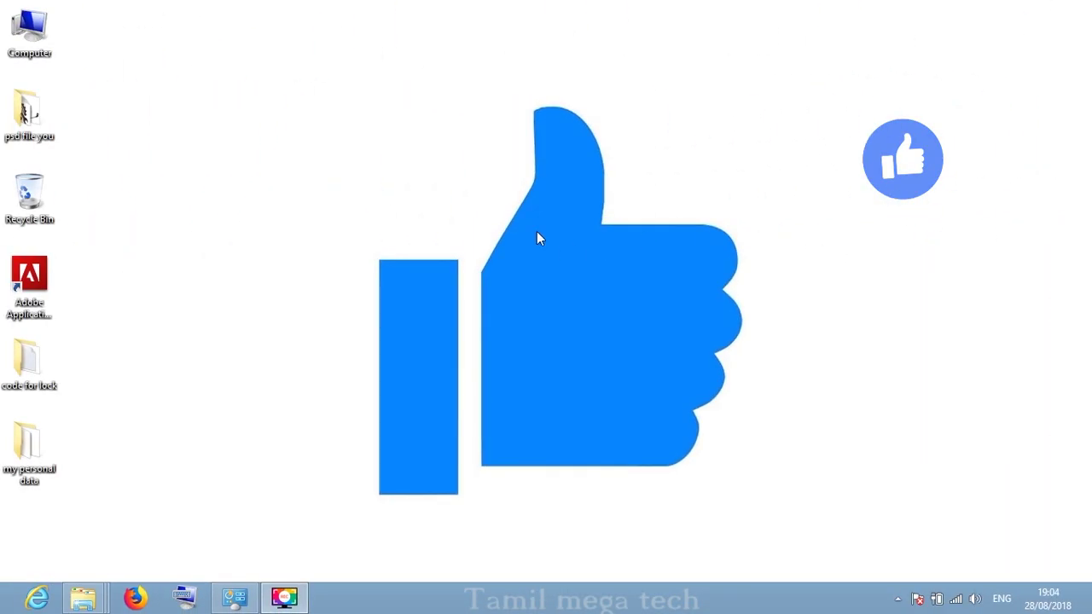
# - Open 'code lock .txt' from the 'code for lock' folder in Notepad
pyautogui.doubleClick(29, 362)
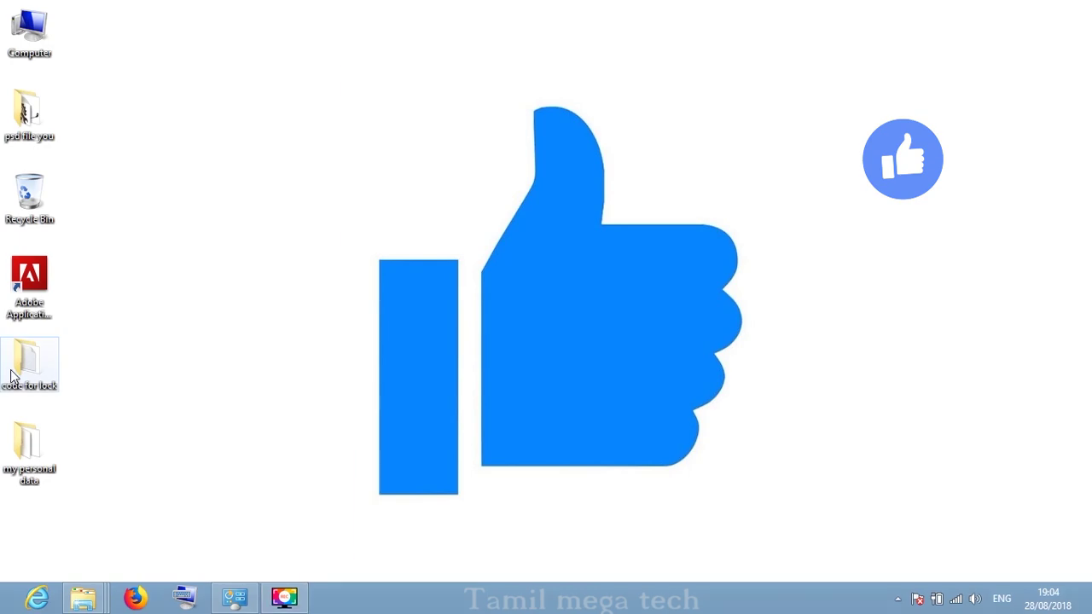
pyautogui.click(537, 244)
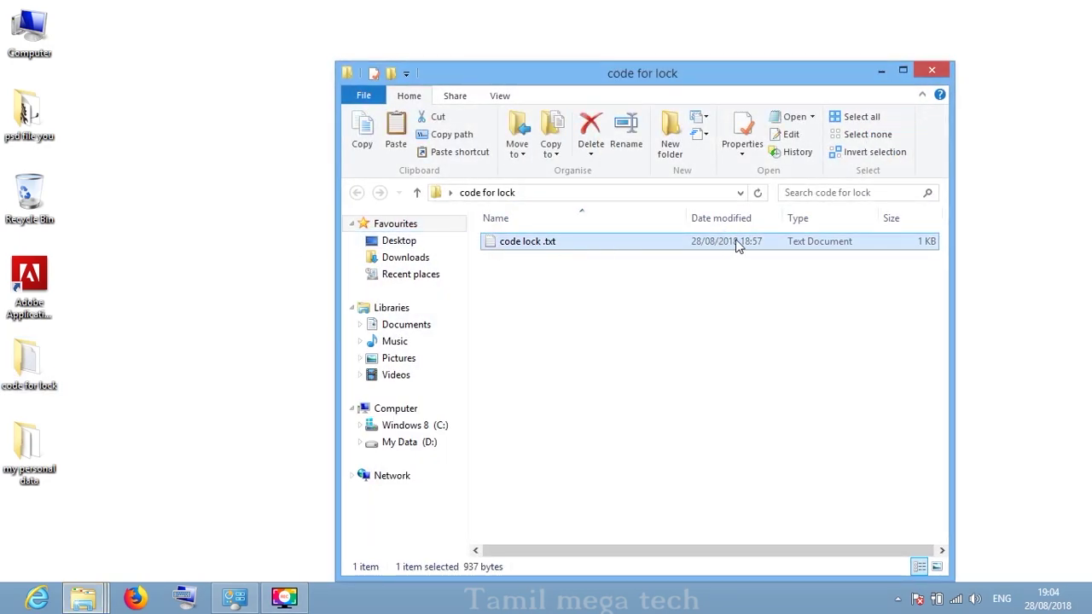
pyautogui.doubleClick(587, 244)
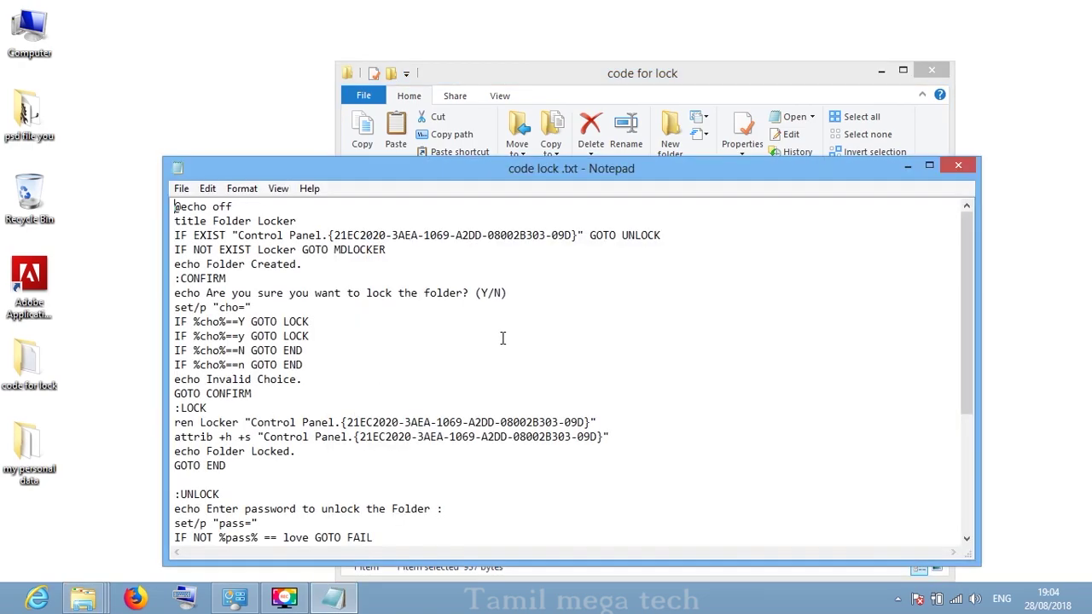
# - Read down the script and select the current unlock password on the IF NOT line
pyautogui.moveTo(178, 206); pyautogui.dragTo(238, 170)
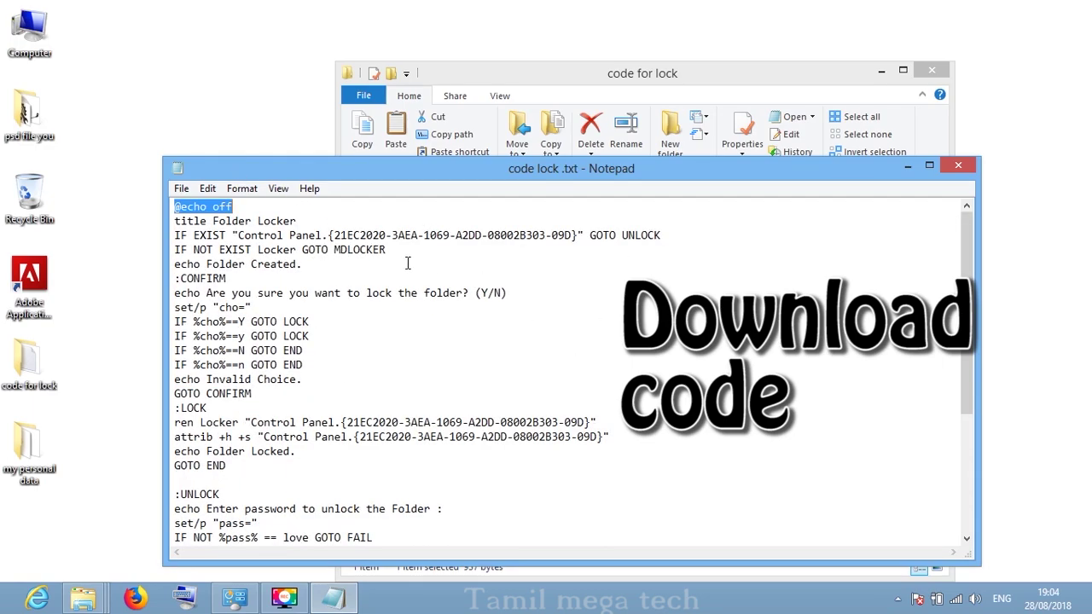
pyautogui.scroll(-1, 414, 398)
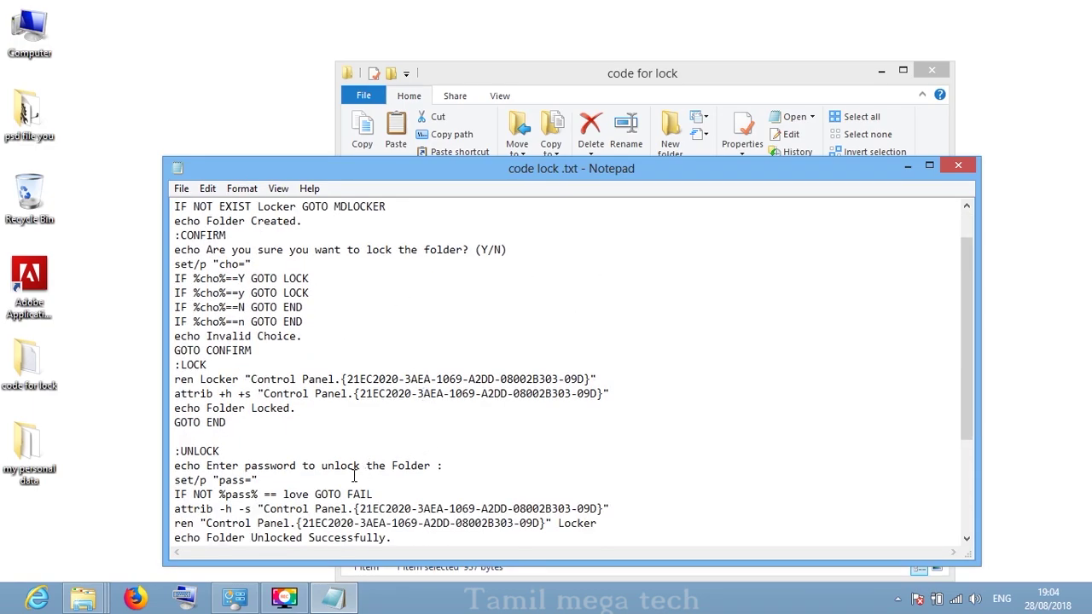
pyautogui.scroll(-1, 354, 475)
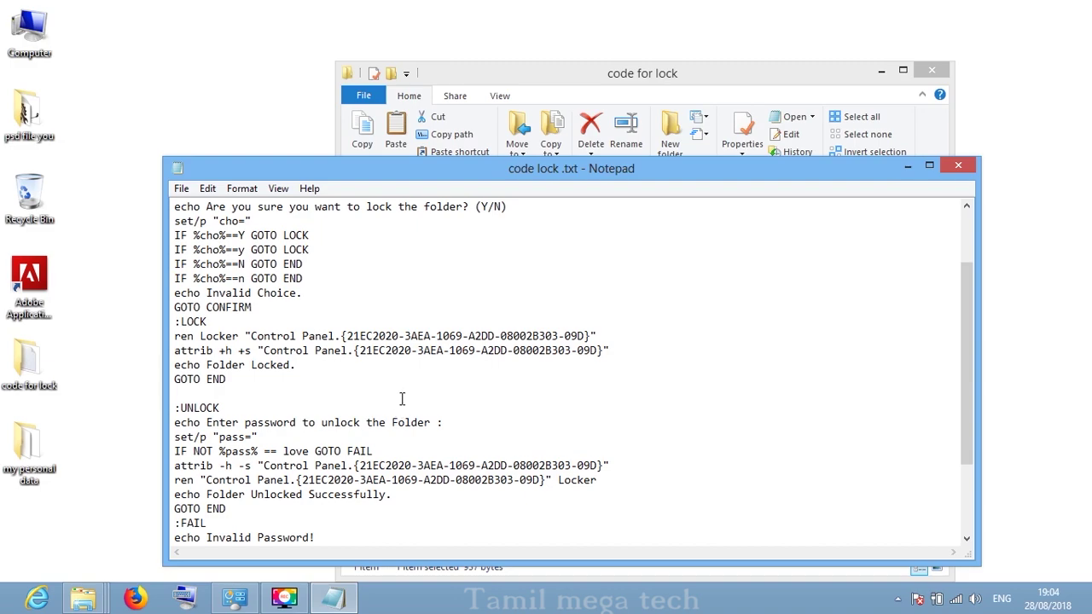
pyautogui.scroll(-1, 402, 398)
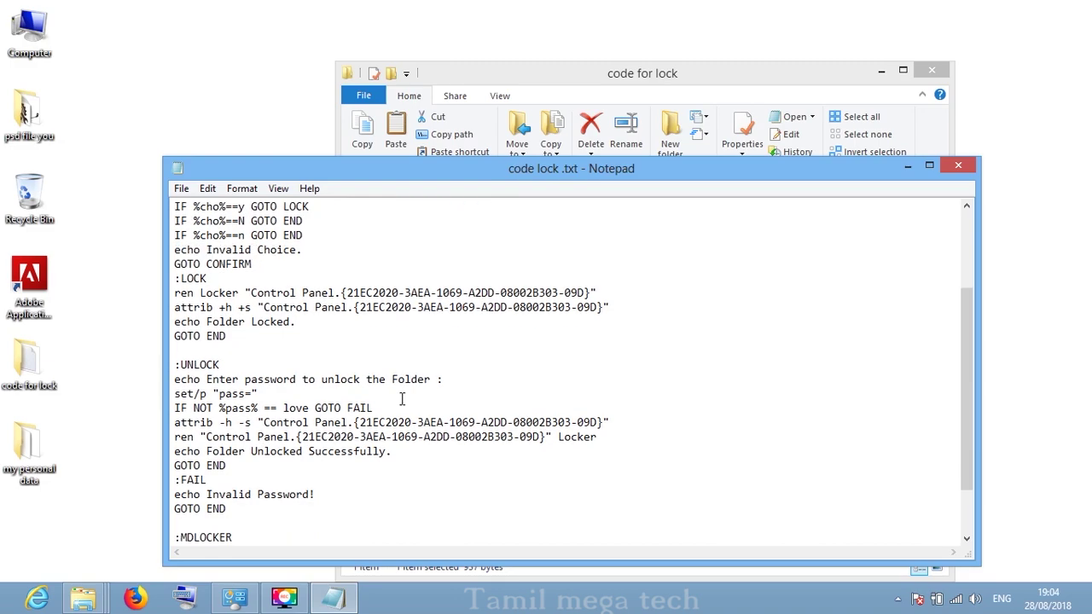
pyautogui.scroll(-1, 402, 398)
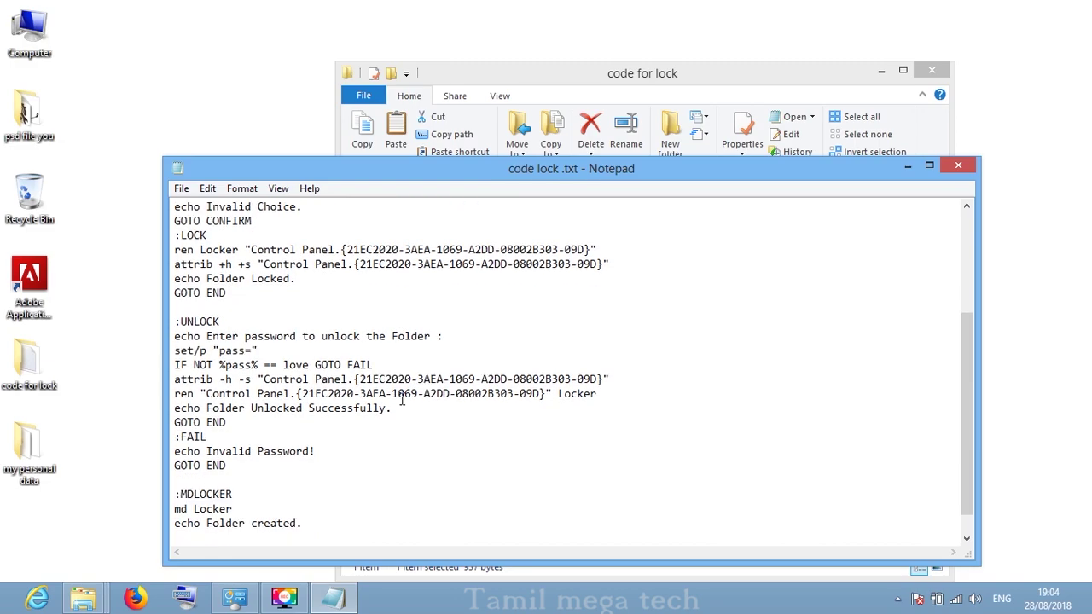
pyautogui.moveTo(309, 365); pyautogui.dragTo(281, 366)
# - Replace the old unlock password with a new one, removing the extra space before GOTO FAIL
pyautogui.press('BackSpace')
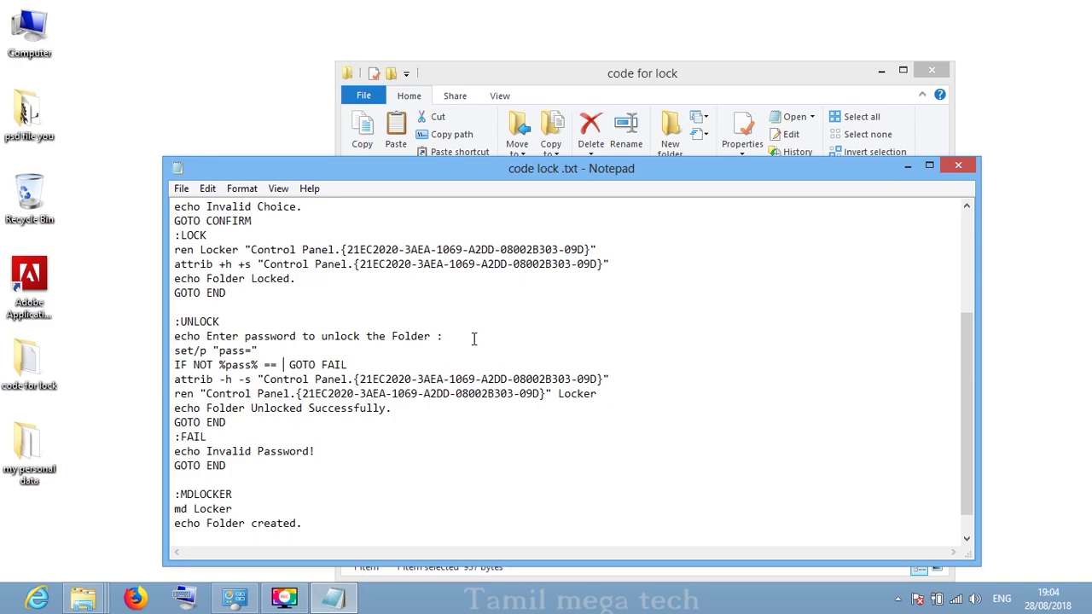
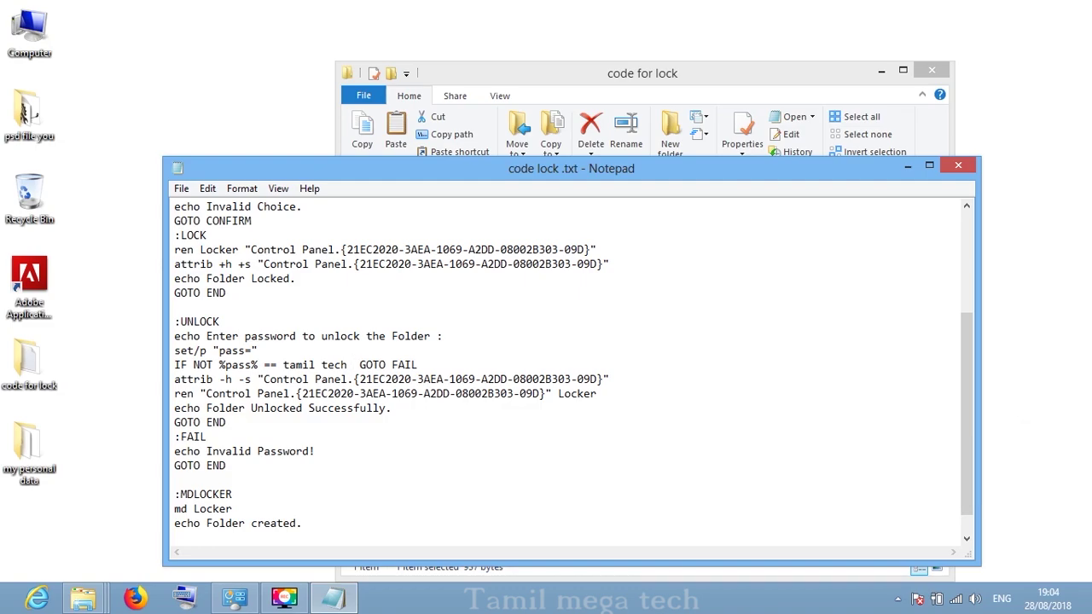
pyautogui.click(284, 364)
# - Open the Save As dialog from Notepad's File menu
pyautogui.scroll(4, 554, 358)
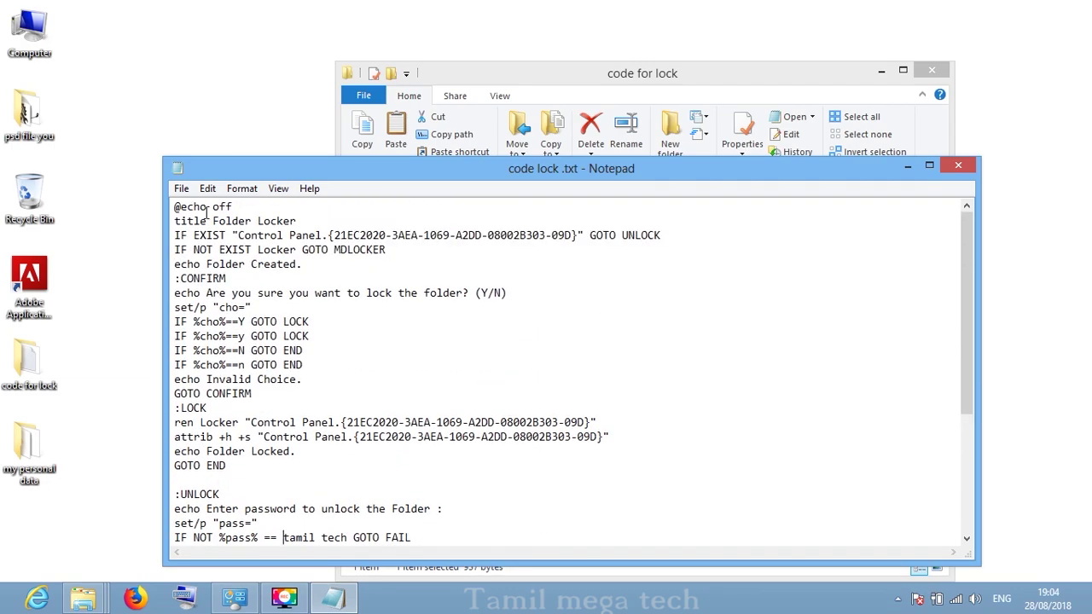
pyautogui.click(181, 189)
pyautogui.click(215, 260)
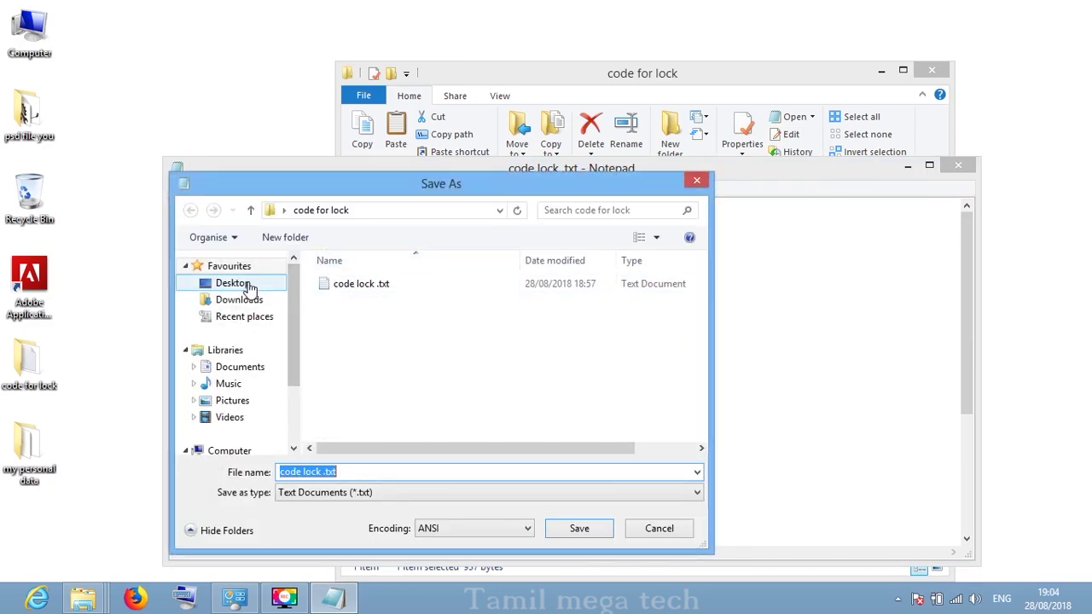
# - Save the script to the Desktop as 'folder lock .bat' with type All Files
pyautogui.click(226, 283)
pyautogui.click(355, 468)
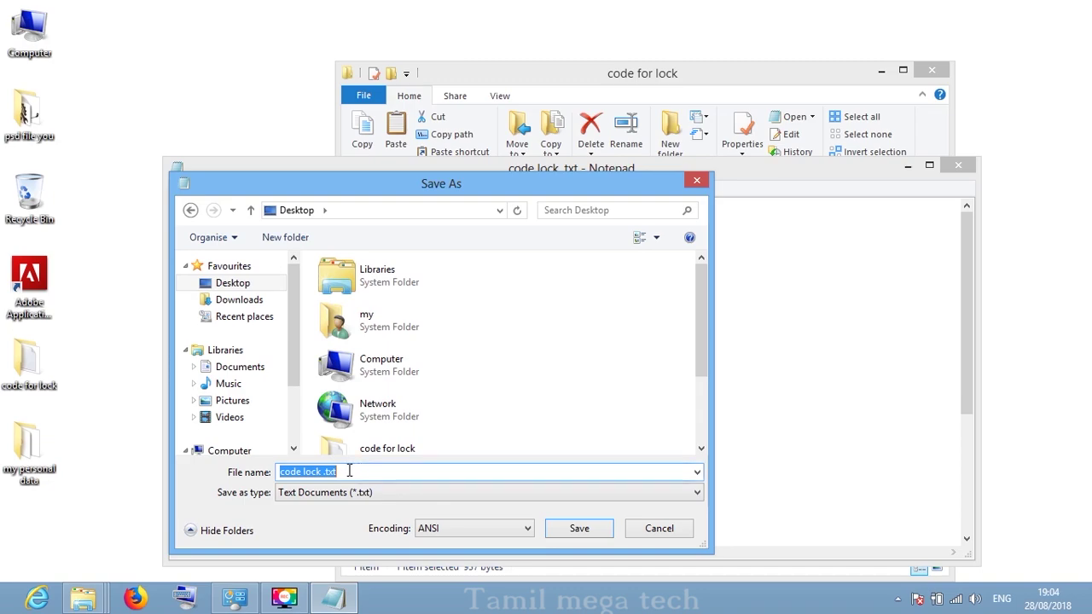
pyautogui.click(322, 472)
pyautogui.moveTo(322, 472); pyautogui.dragTo(260, 465)
pyautogui.write('f')
pyautogui.write('older ')
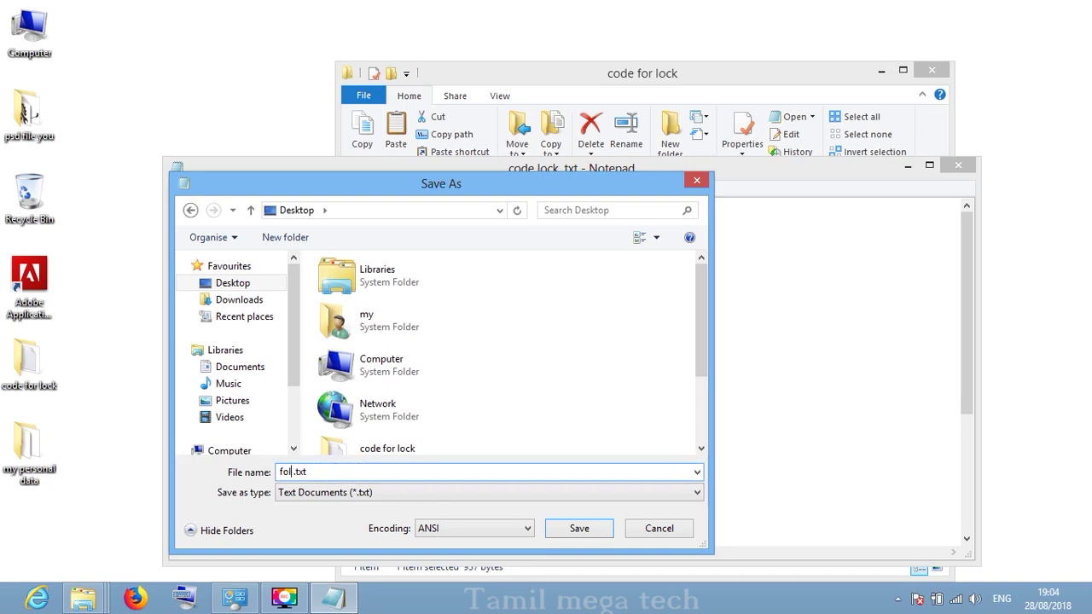
pyautogui.write('lock')
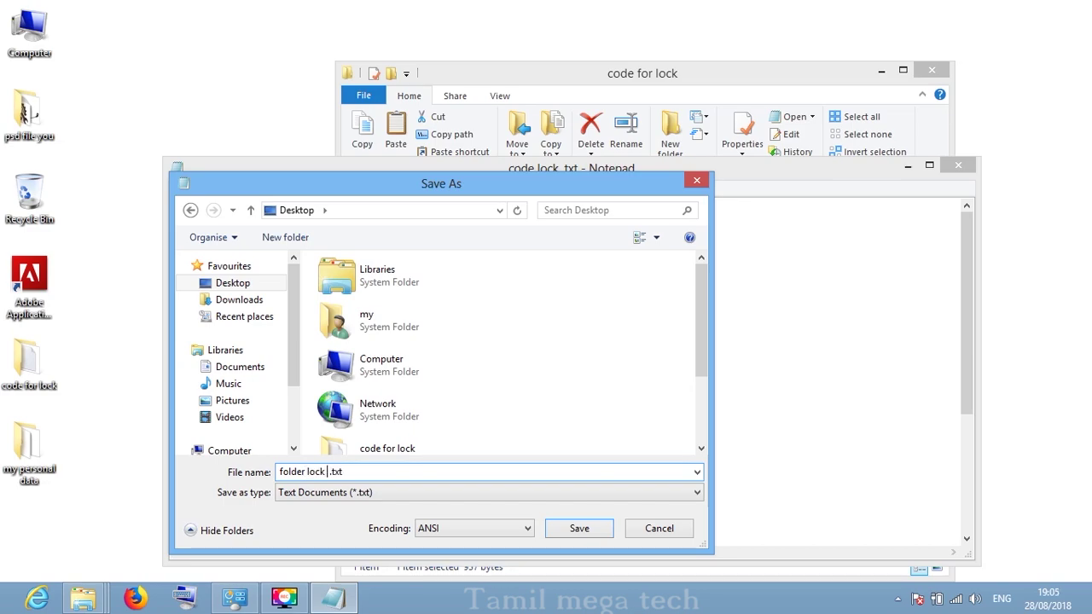
pyautogui.click(352, 474)
pyautogui.write('b')
pyautogui.click(373, 493)
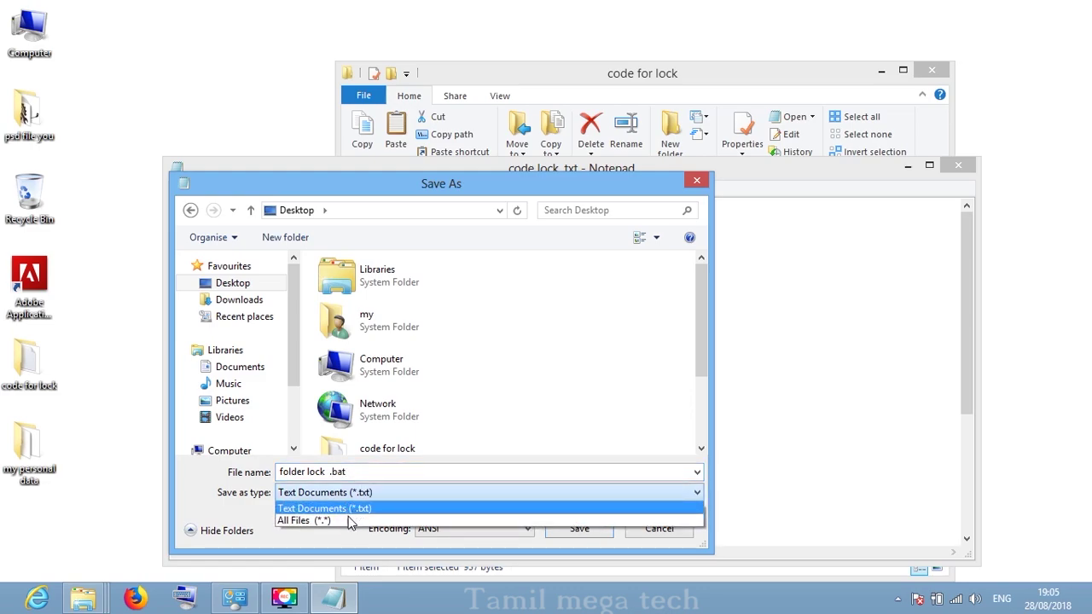
pyautogui.click(348, 515)
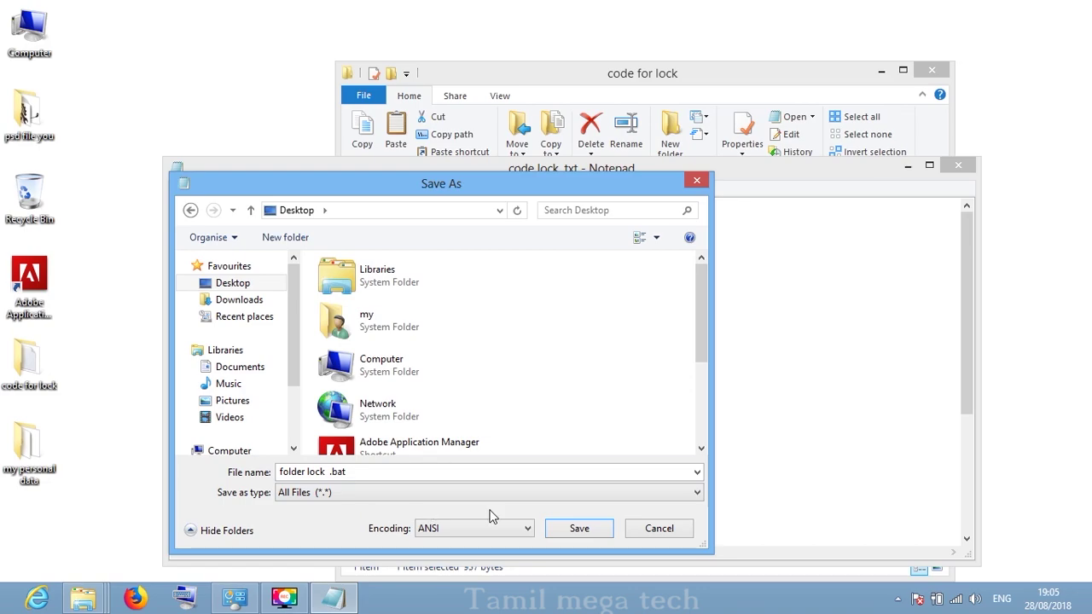
pyautogui.click(576, 525)
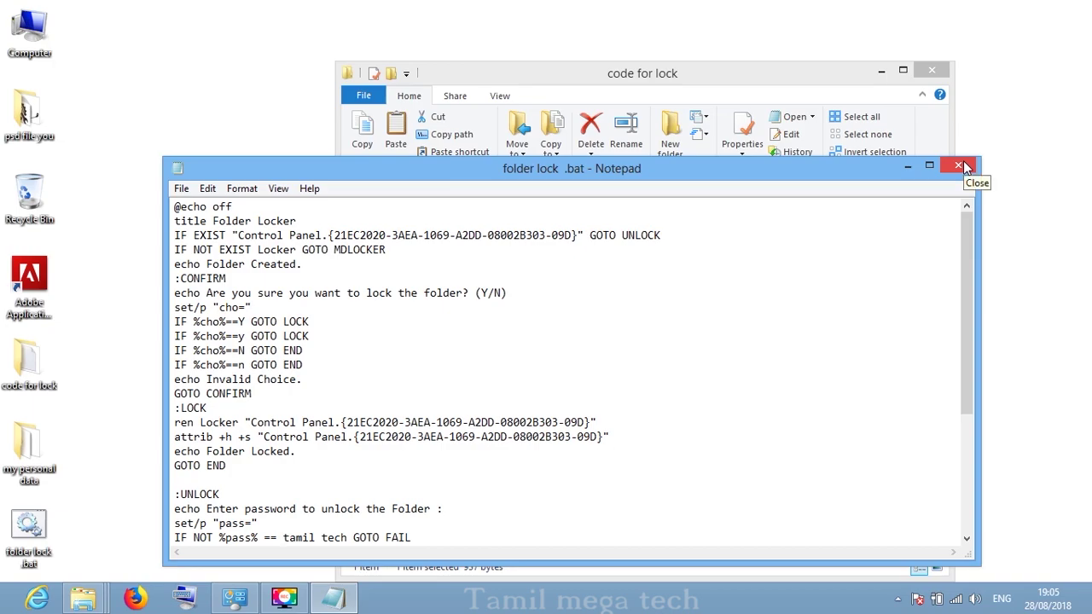
# - Close Notepad and refresh the desktop to show the new batch file
pyautogui.click(965, 167)
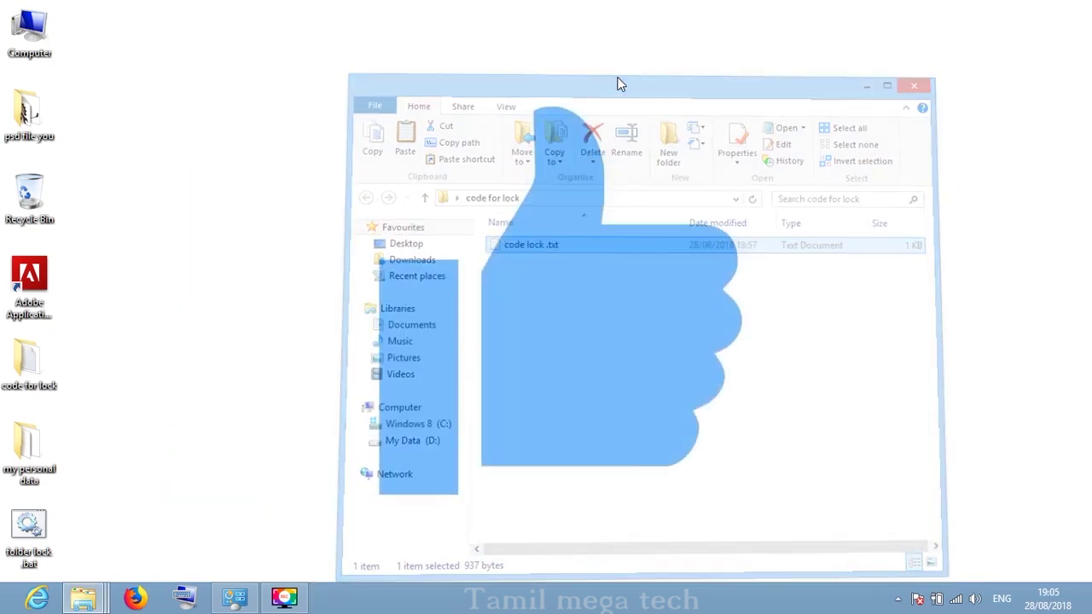
pyautogui.rightClick(618, 79)
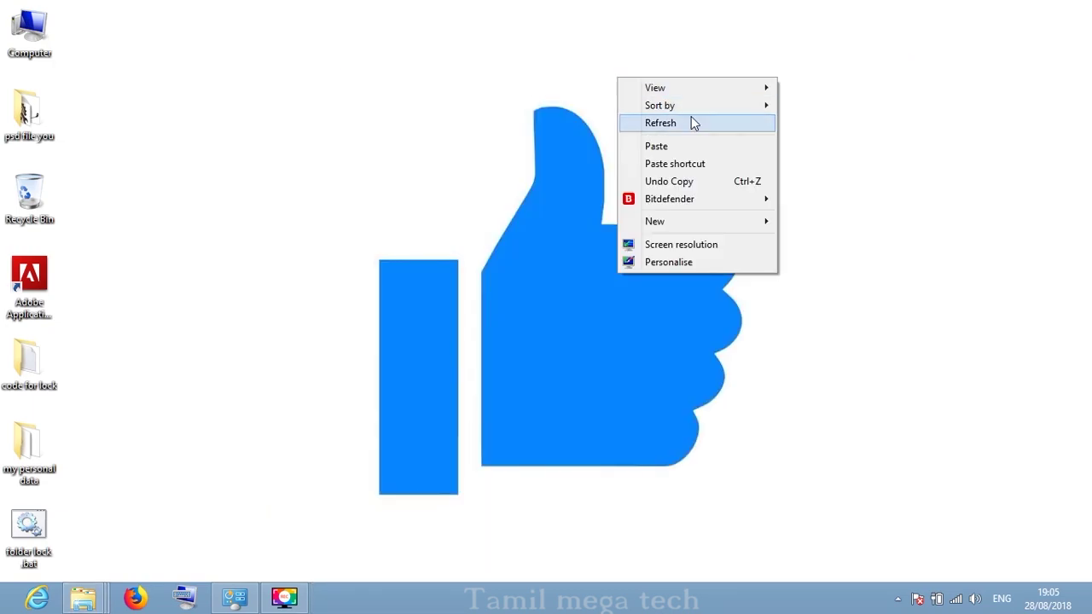
pyautogui.click(693, 123)
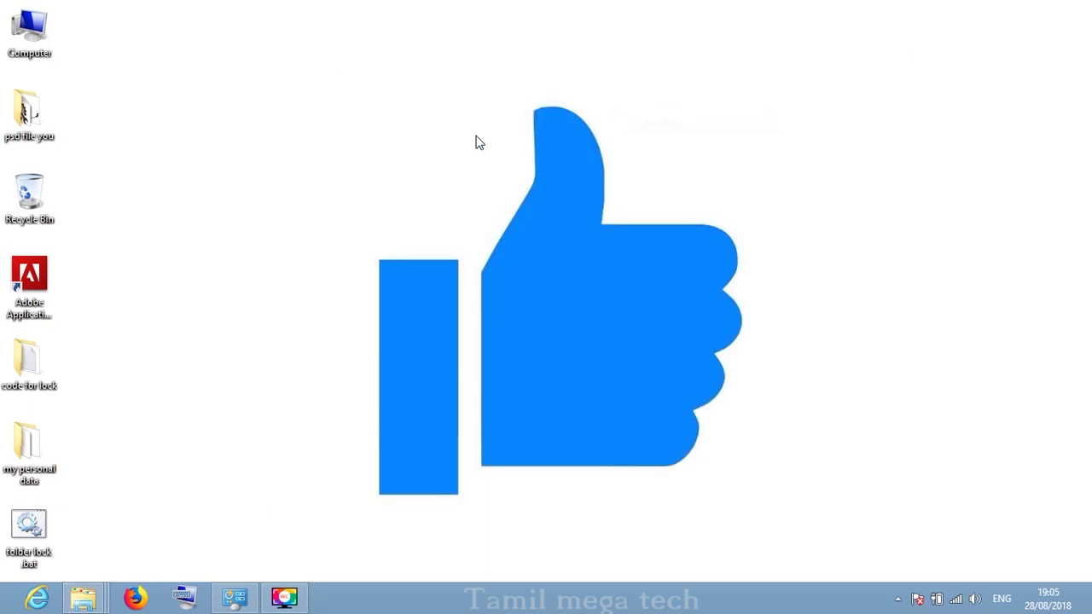
# - Cut 'folder lock .bat' from the desktop and paste it into 'my personal data'
pyautogui.rightClick(43, 540)
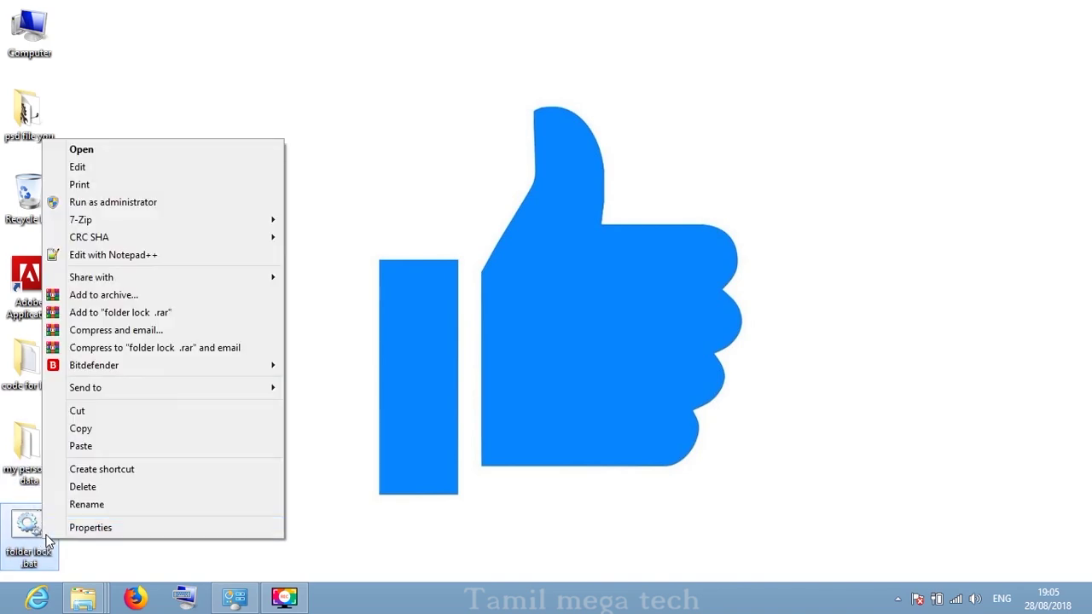
pyautogui.click(104, 412)
pyautogui.click(52, 463)
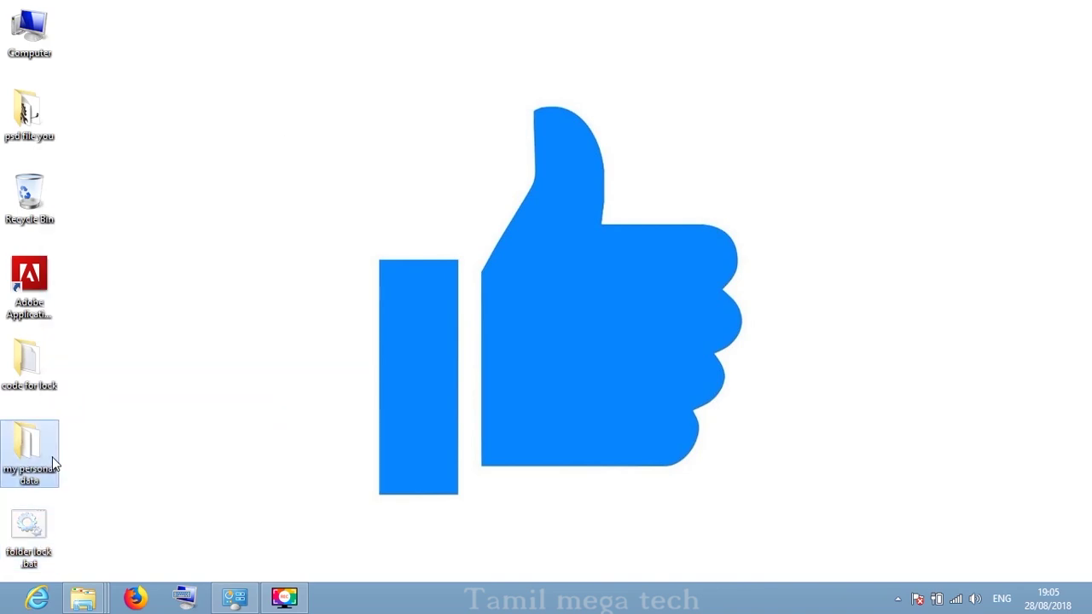
pyautogui.doubleClick(52, 464)
pyautogui.rightClick(629, 472)
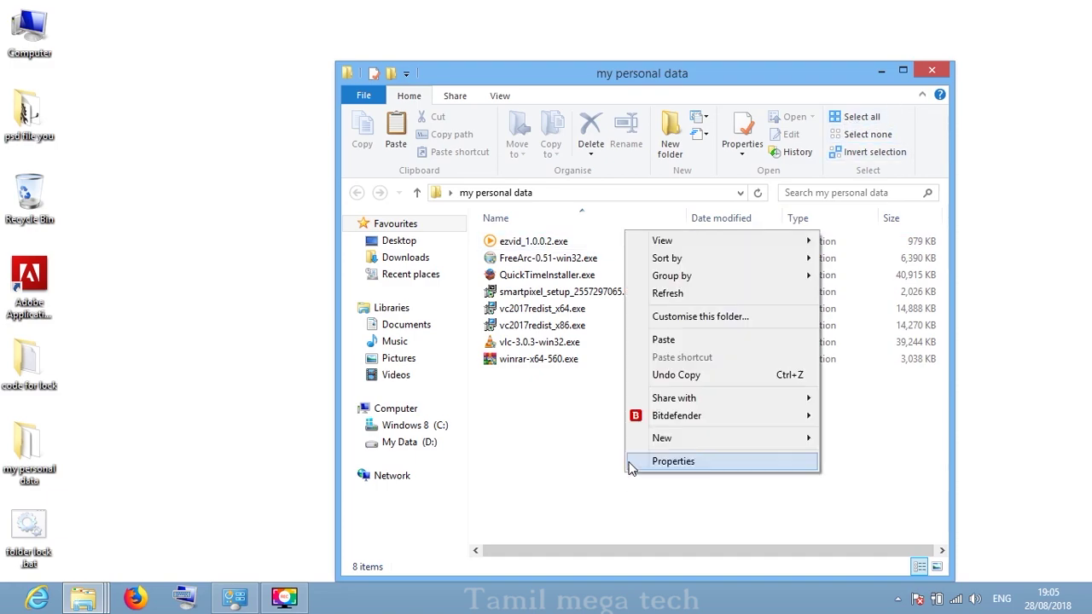
pyautogui.click(683, 341)
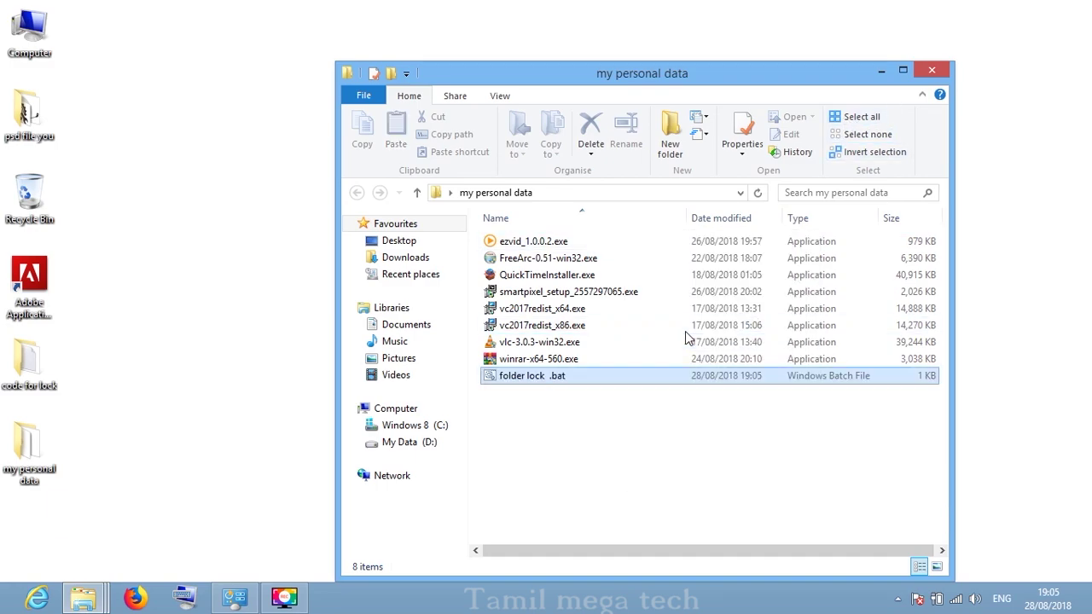
# - Refresh the folder and run 'folder lock .bat' to create the Locker folder
pyautogui.rightClick(634, 429)
pyautogui.click(725, 247)
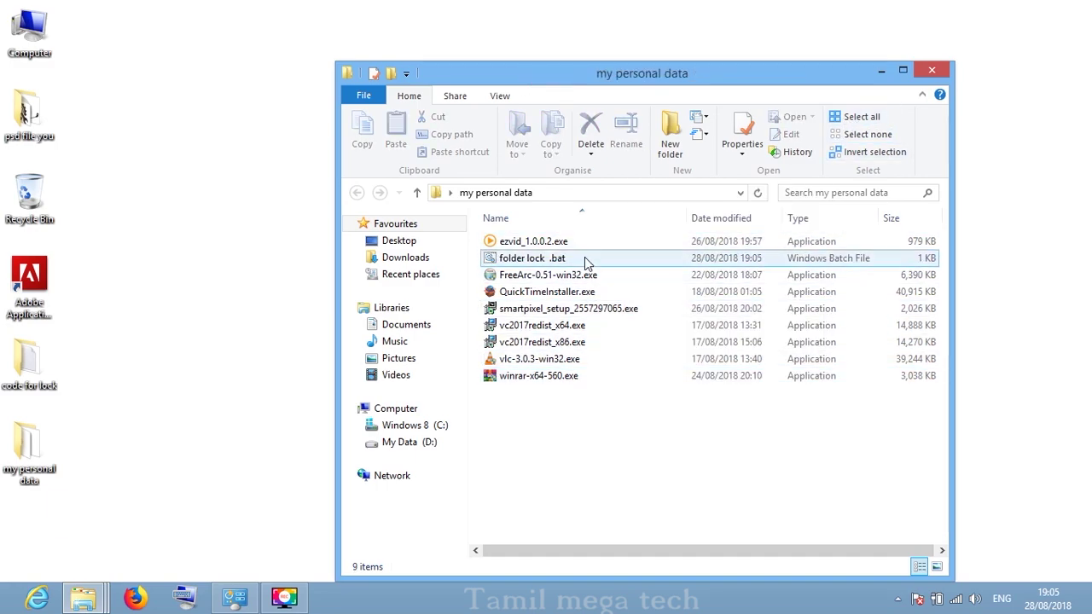
pyautogui.click(585, 257)
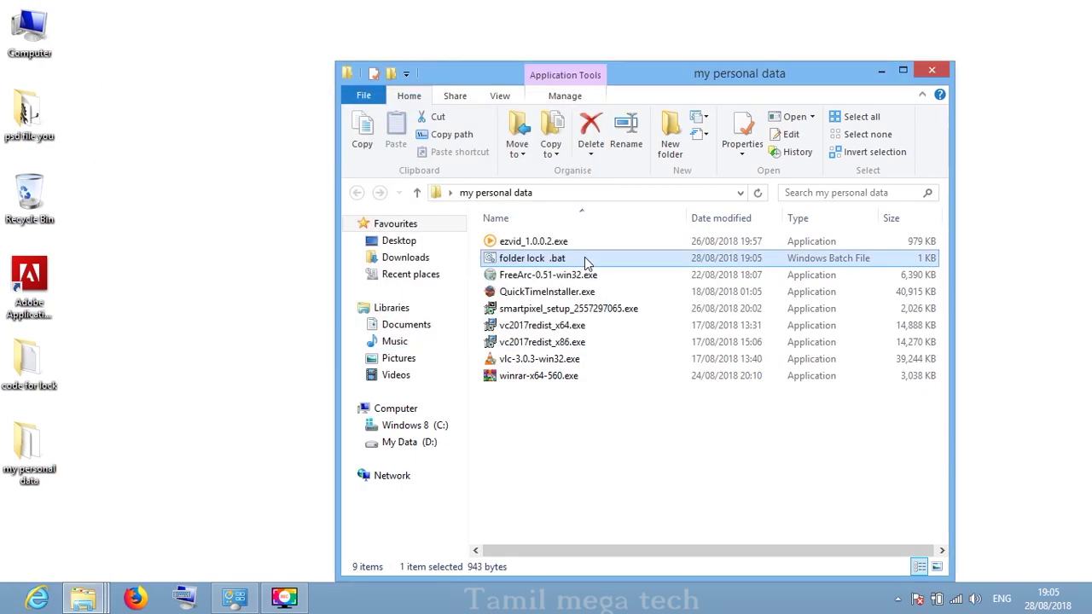
pyautogui.doubleClick(559, 261)
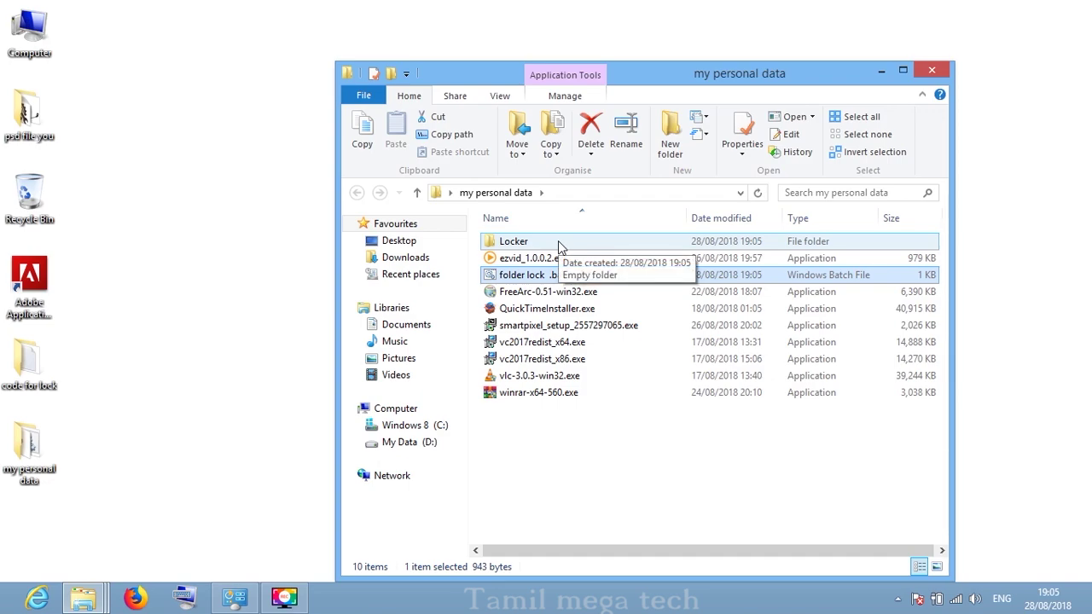
# - Select all eight installers, including ezvid, FreeArc, QuickTime, smartpixel and vc2017redist_x64
pyautogui.click(553, 257)
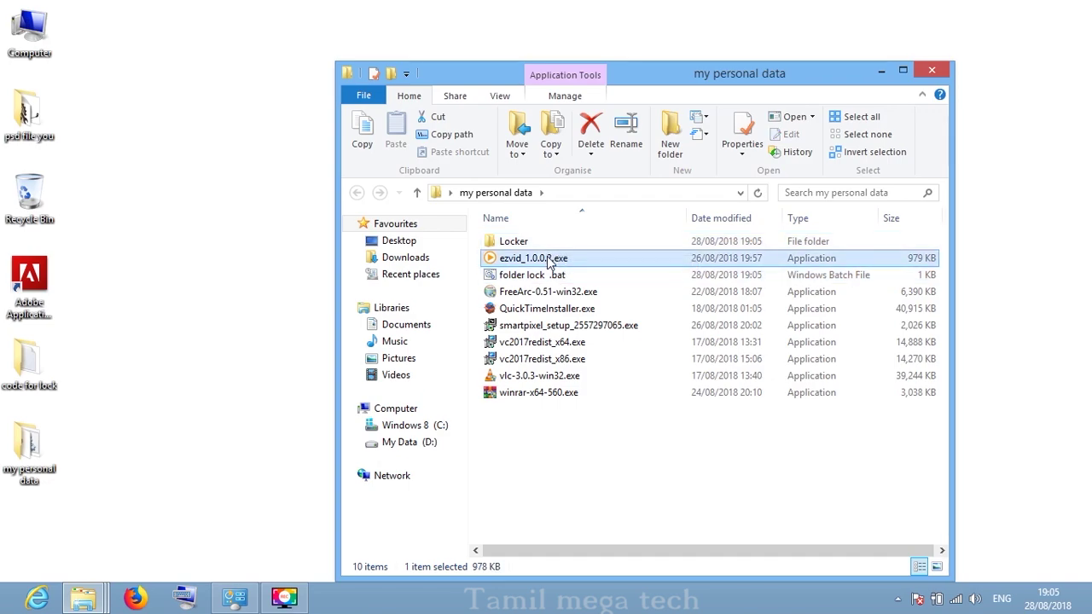
pyautogui.keyDown('ctrl'); pyautogui.click(550, 292); pyautogui.keyUp('ctrl')
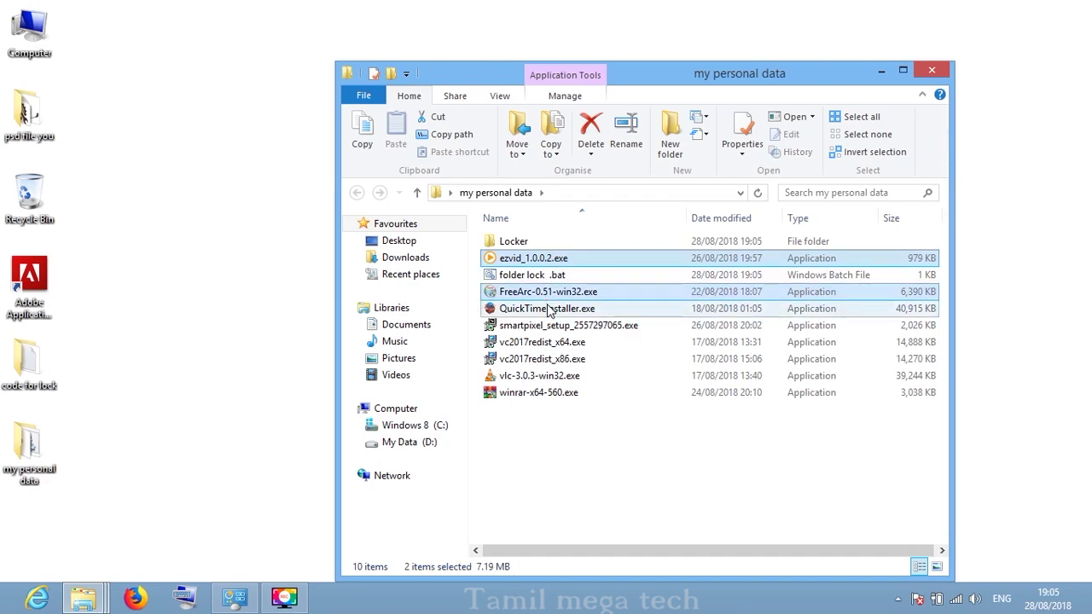
pyautogui.keyDown('ctrl'); pyautogui.click(550, 309); pyautogui.keyUp('ctrl')
pyautogui.keyDown('ctrl'); pyautogui.click(553, 326); pyautogui.keyUp('ctrl')
pyautogui.keyDown('ctrl'); pyautogui.click(553, 343); pyautogui.keyUp('ctrl')
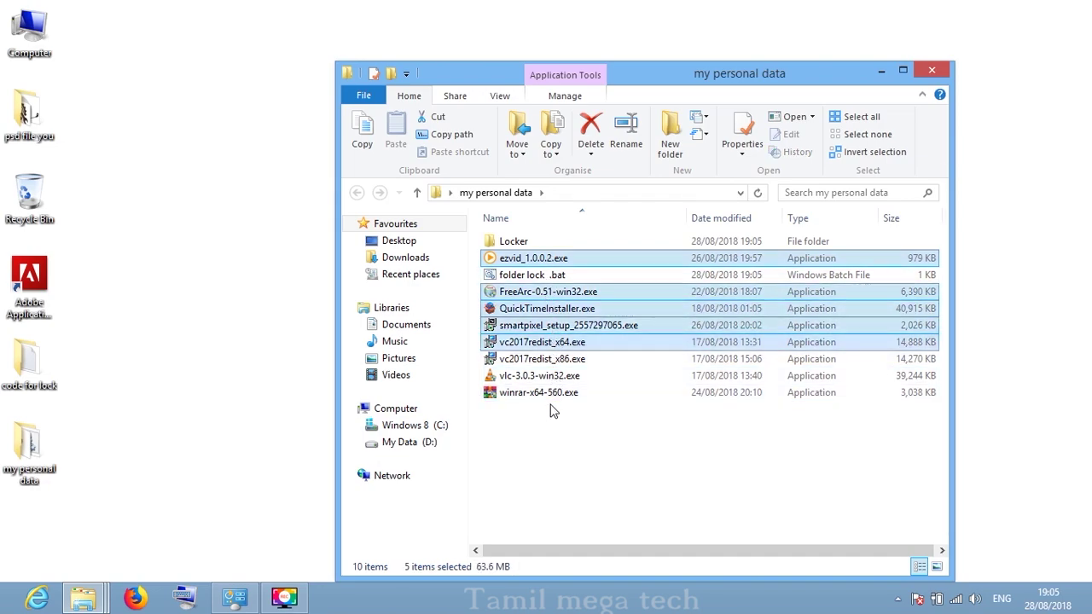
pyautogui.keyDown('ctrl'); pyautogui.click(555, 394); pyautogui.keyUp('ctrl')
pyautogui.keyDown('ctrl'); pyautogui.click(556, 376); pyautogui.keyUp('ctrl')
pyautogui.keyDown('ctrl'); pyautogui.click(559, 360); pyautogui.keyUp('ctrl')
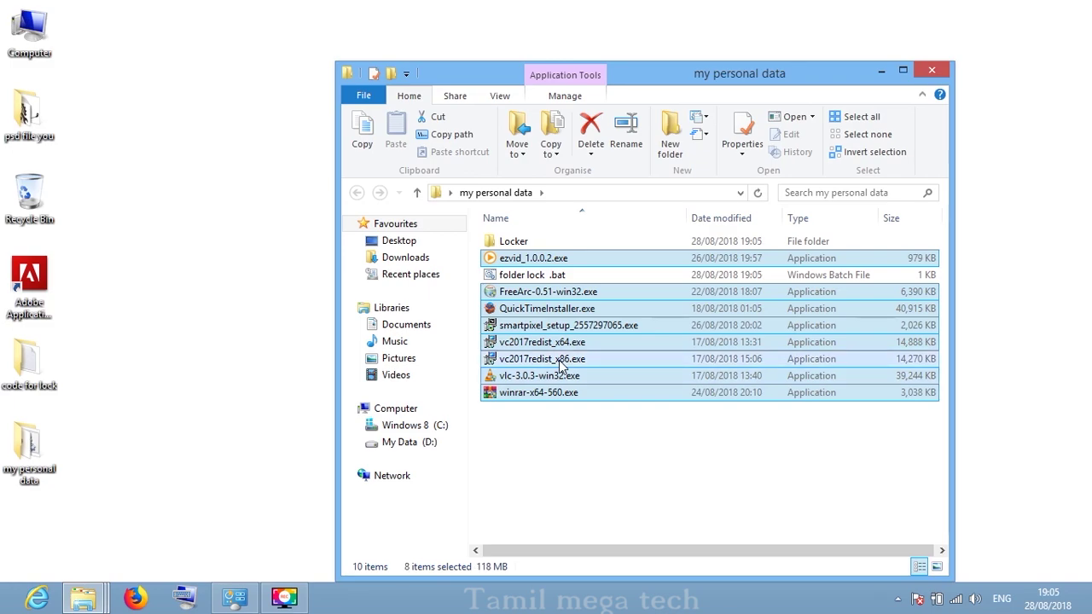
# - Paste the eight installers into Locker, then return to 'my personal data' and select the script
pyautogui.doubleClick(548, 241)
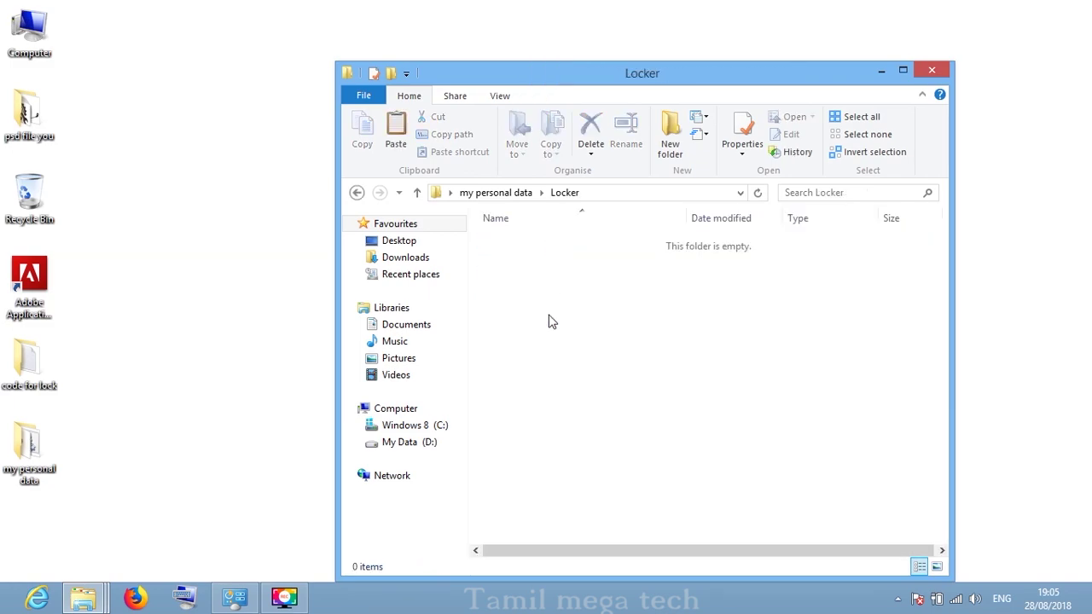
pyautogui.hotkey('ctrl', 'v')
pyautogui.rightClick(567, 405)
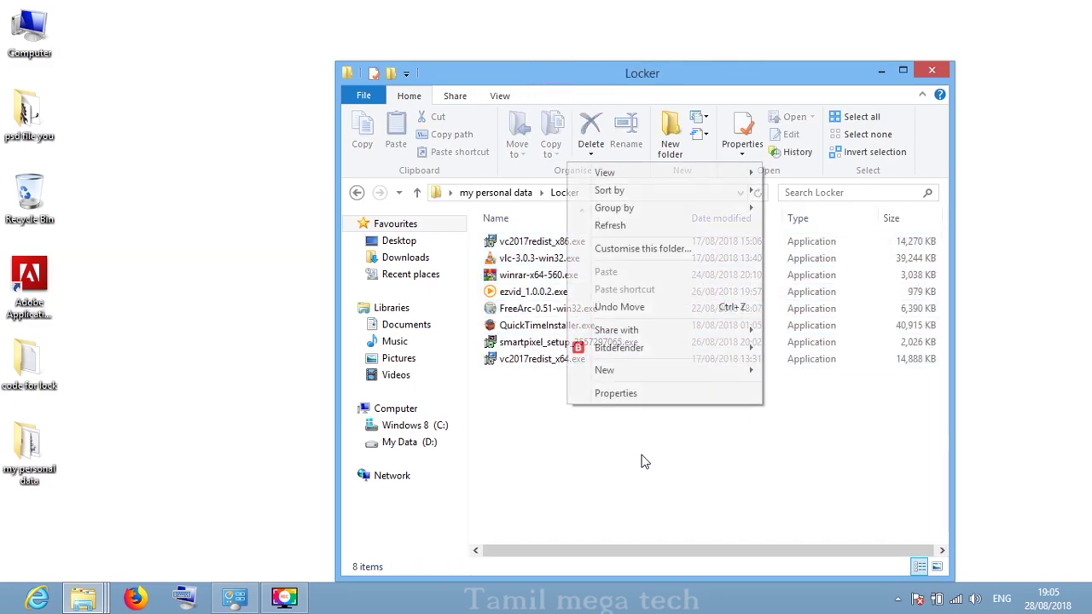
pyautogui.click(610, 225)
pyautogui.press('BackSpace')
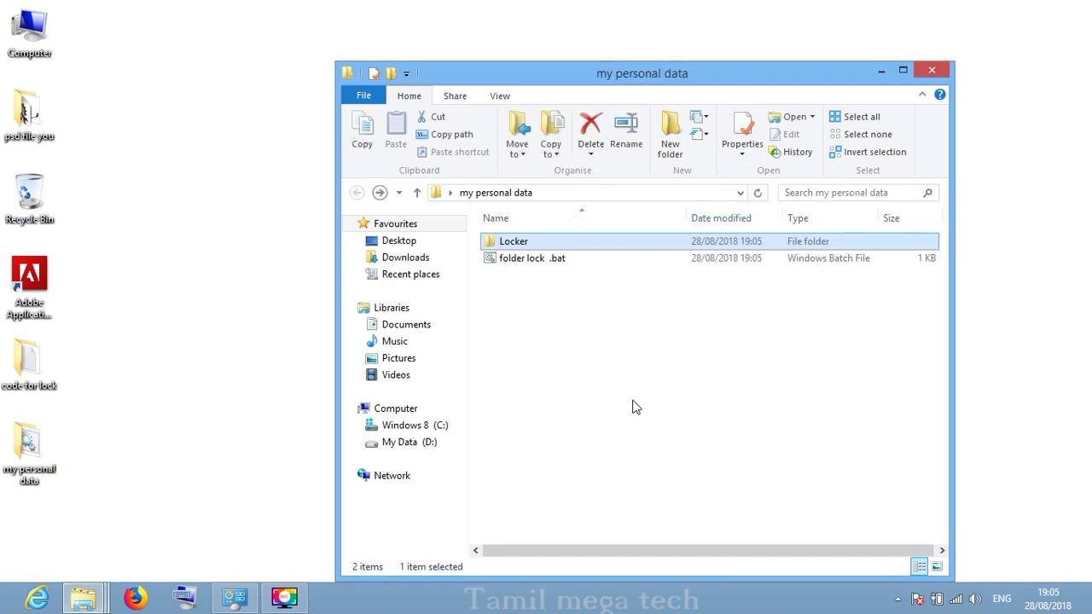
pyautogui.press('Down')
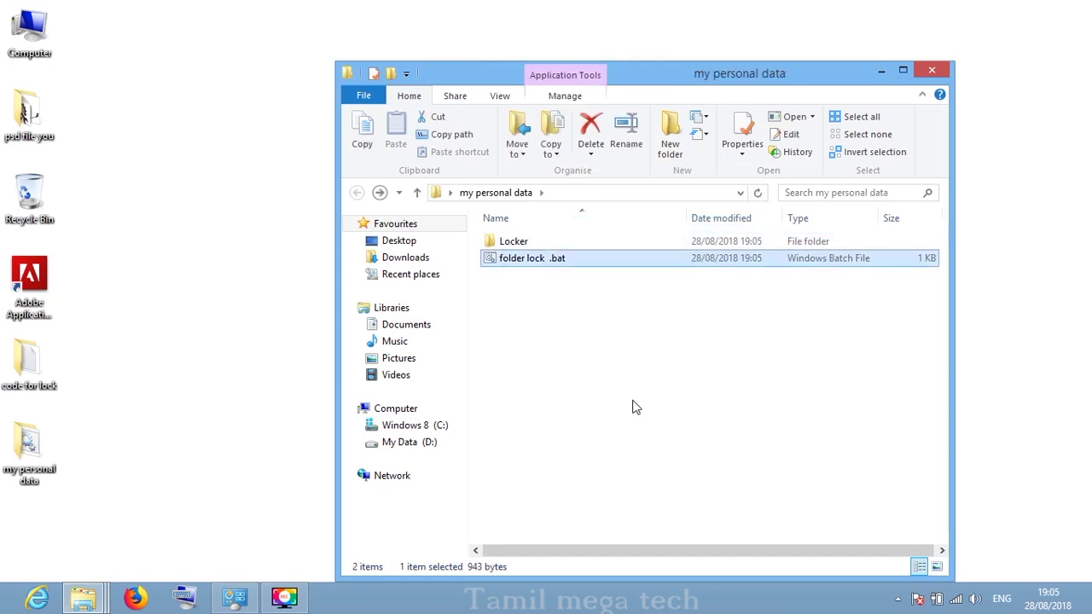
# - Run 'folder lock .bat' and answer y to lock the Locker folder
pyautogui.press('Return')
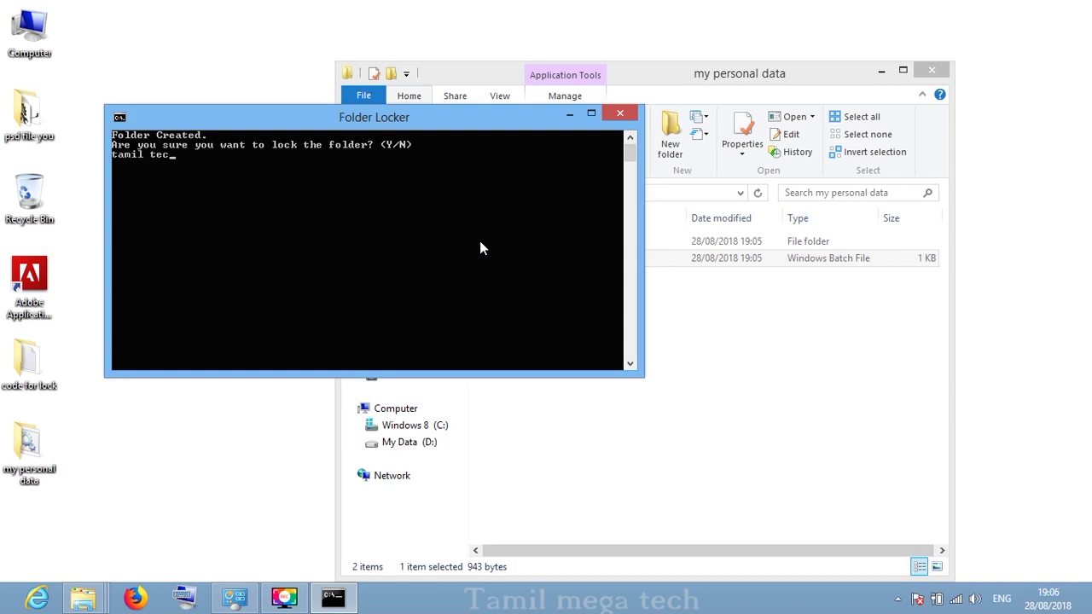
pyautogui.press('BackSpace')
pyautogui.press('BackSpace')
pyautogui.press('BackSpace')
pyautogui.press('BackSpace')
pyautogui.press('BackSpace')
pyautogui.press('BackSpace')
pyautogui.press('BackSpace')
pyautogui.press('BackSpace')
pyautogui.press('BackSpace')
pyautogui.write('y')
pyautogui.press('Return')
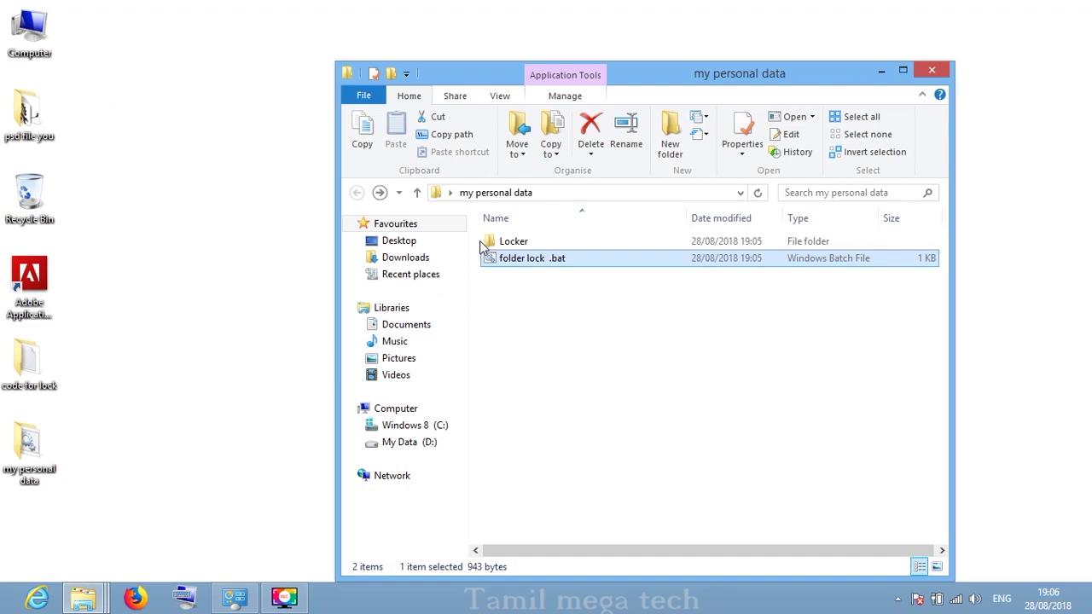
# - Refresh to confirm Locker is hidden, close and reopen 'my personal data'
pyautogui.rightClick(604, 271)
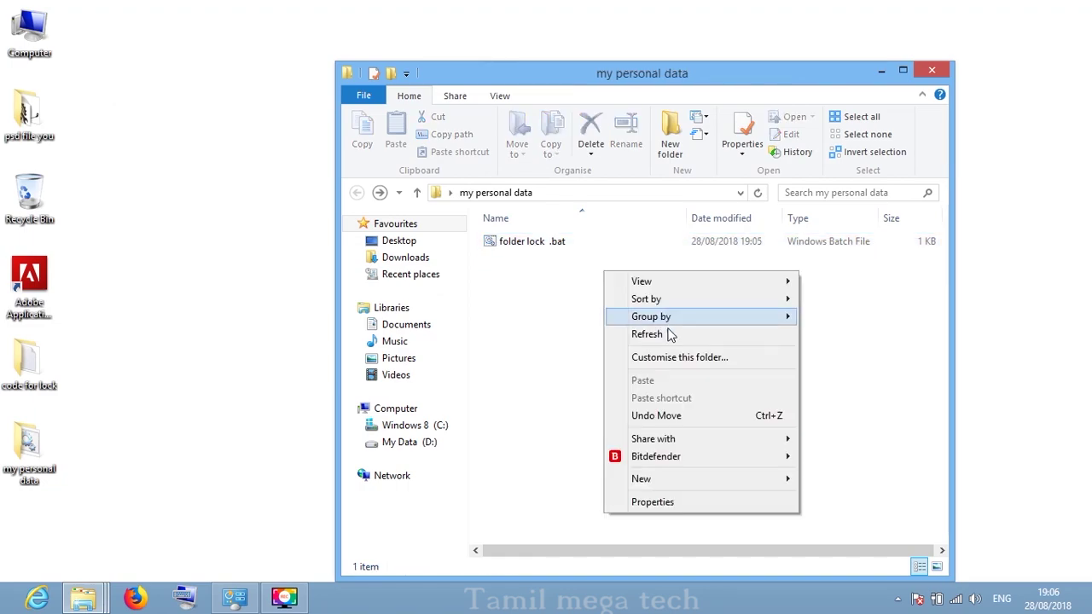
pyautogui.click(672, 338)
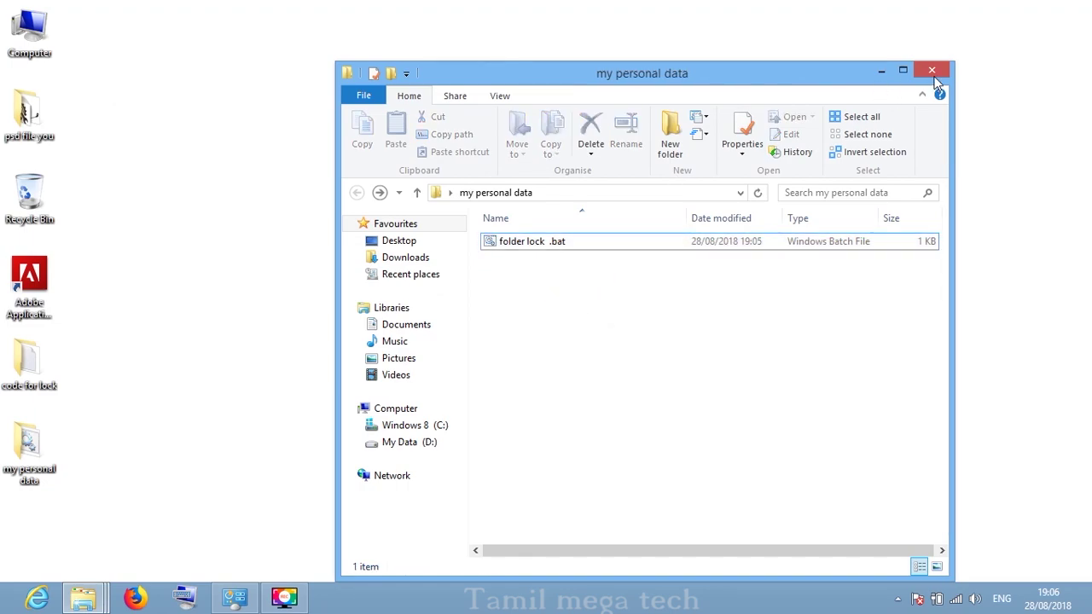
pyautogui.click(932, 70)
pyautogui.rightClick(193, 253)
pyautogui.click(268, 295)
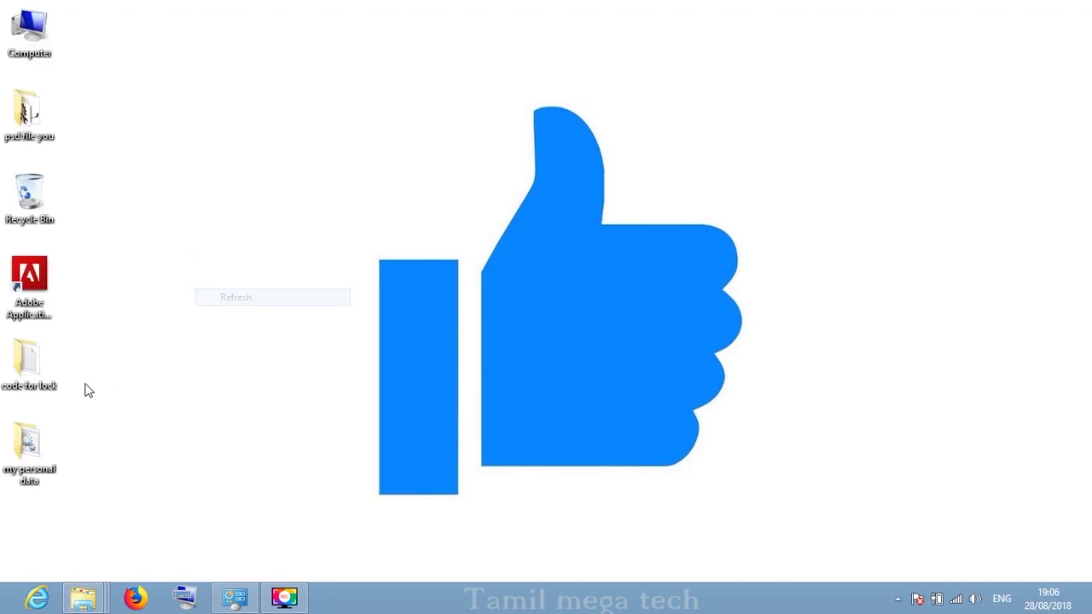
pyautogui.doubleClick(38, 450)
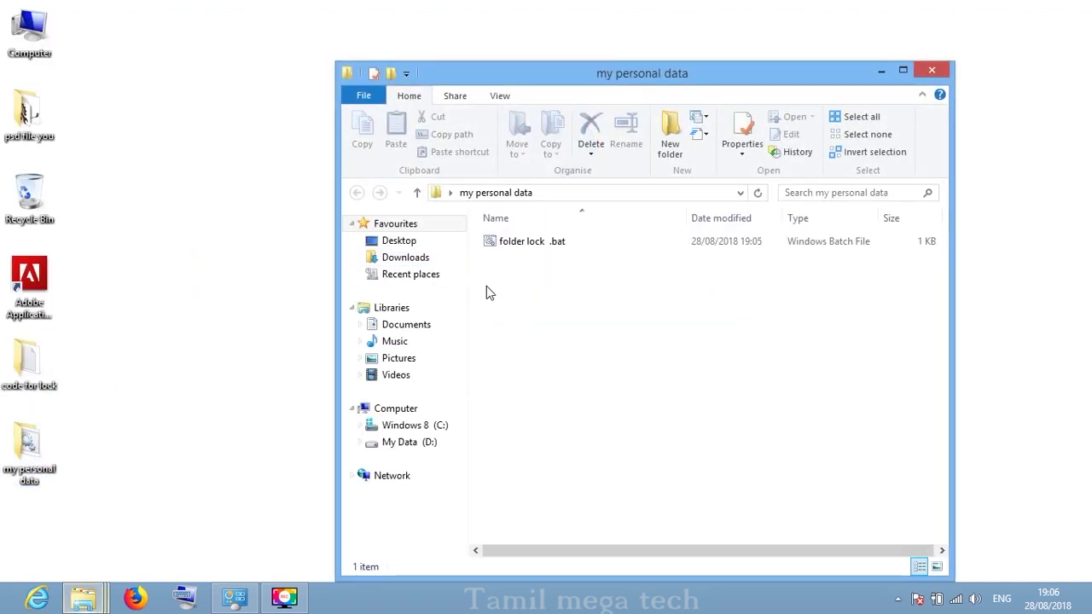
# - Run 'folder lock .bat', enter the unlock password (retrying once without the space), and open Locker
pyautogui.doubleClick(636, 243)
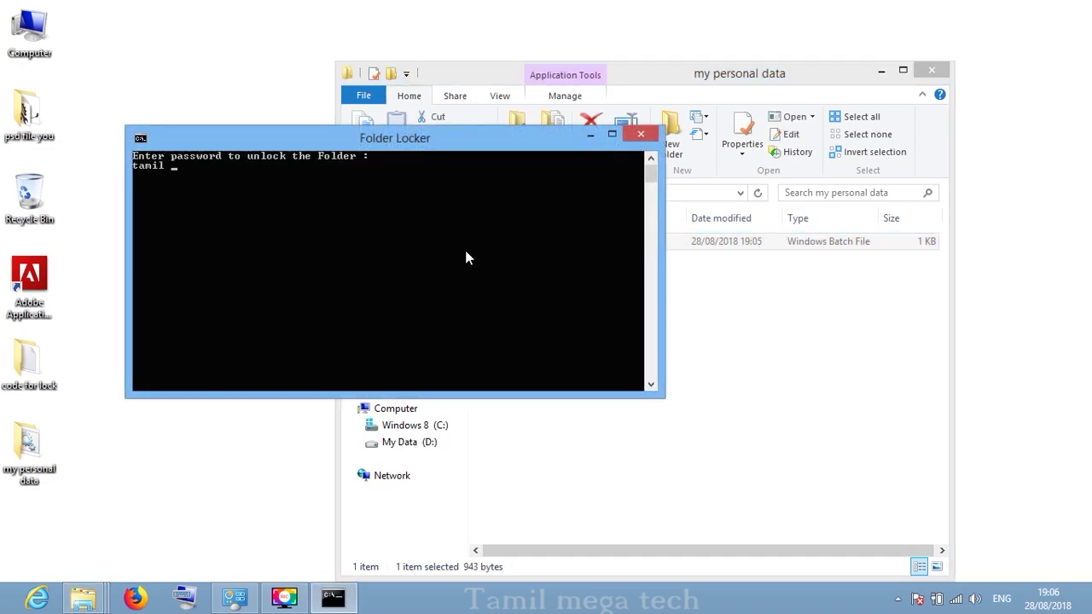
pyautogui.press('Return')
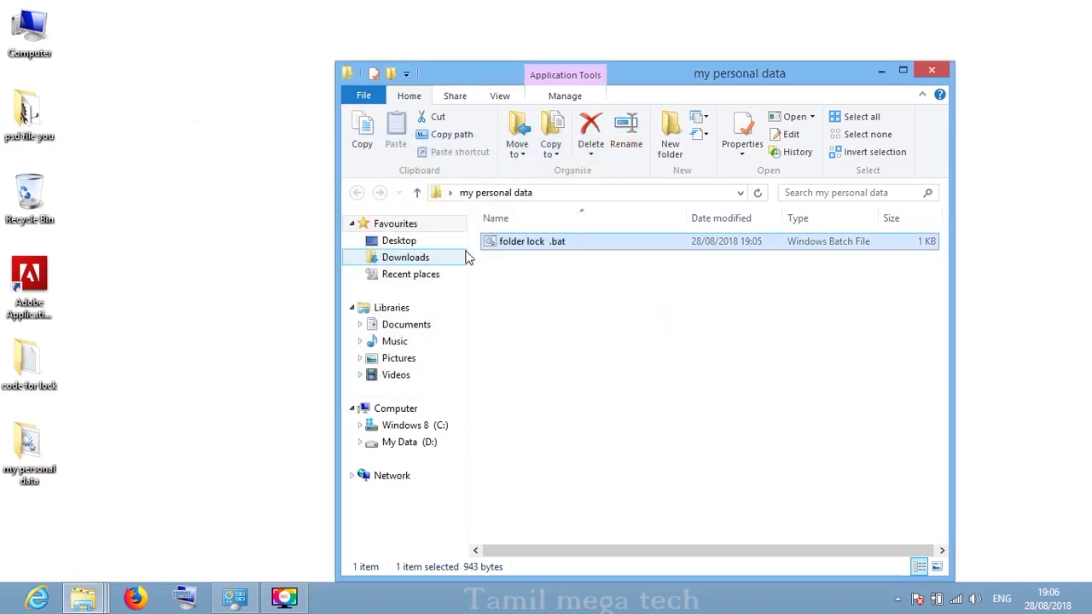
pyautogui.doubleClick(526, 243)
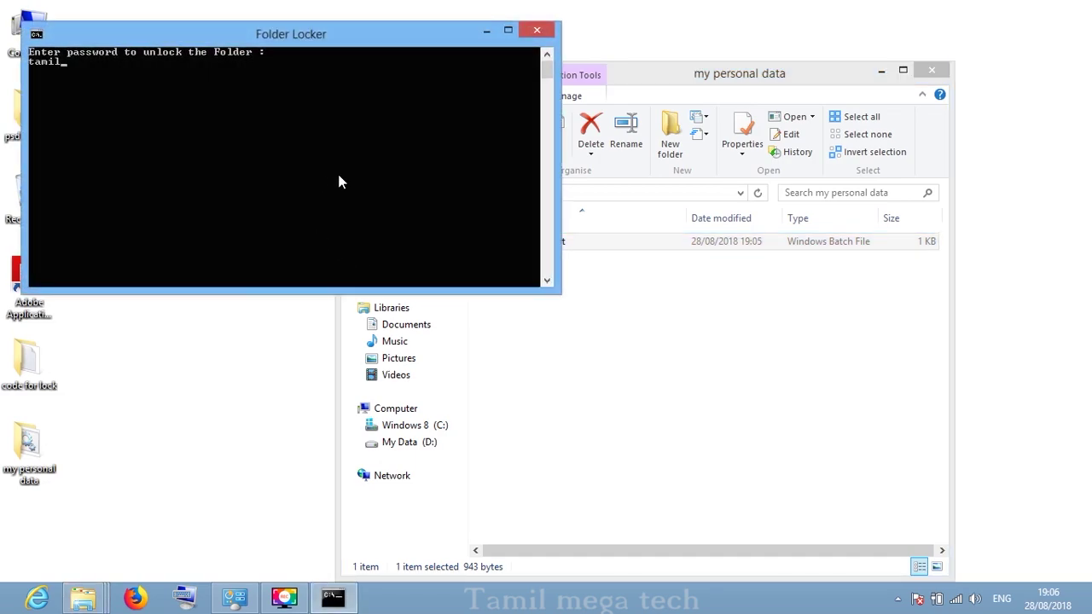
pyautogui.press('Return')
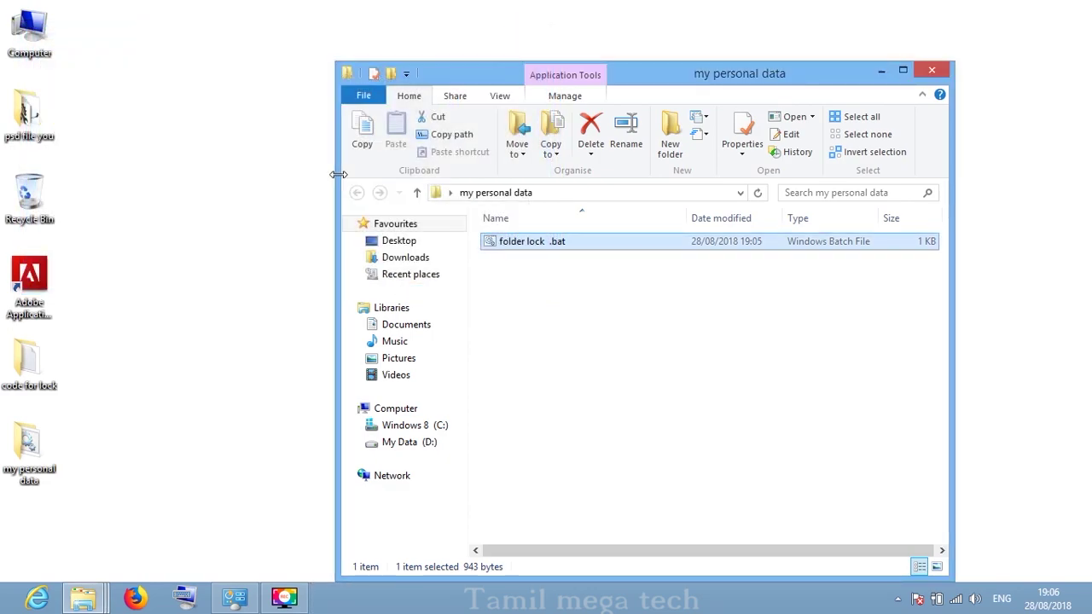
pyautogui.doubleClick(673, 242)
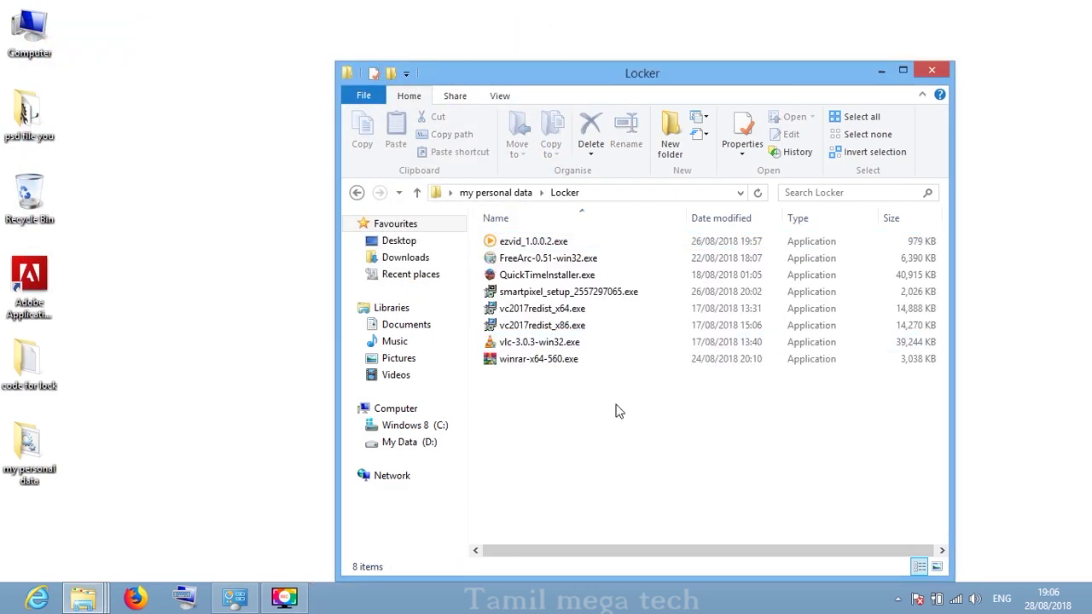
# - Go back to 'my personal data' and run 'folder lock .bat' to lock Locker again
pyautogui.press('BackSpace')
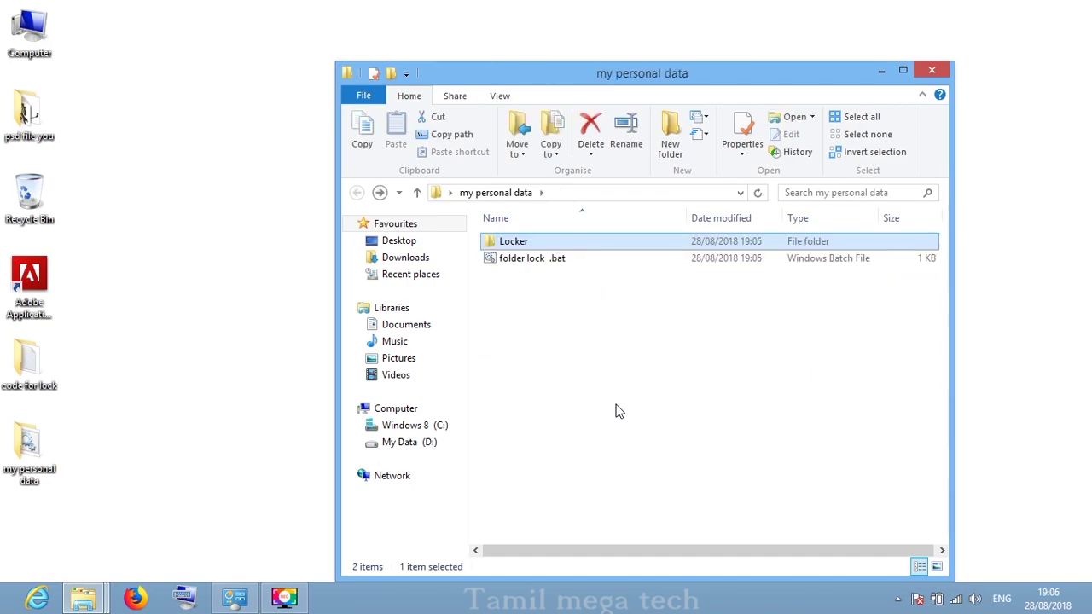
pyautogui.press('Down')
pyautogui.press('Return')
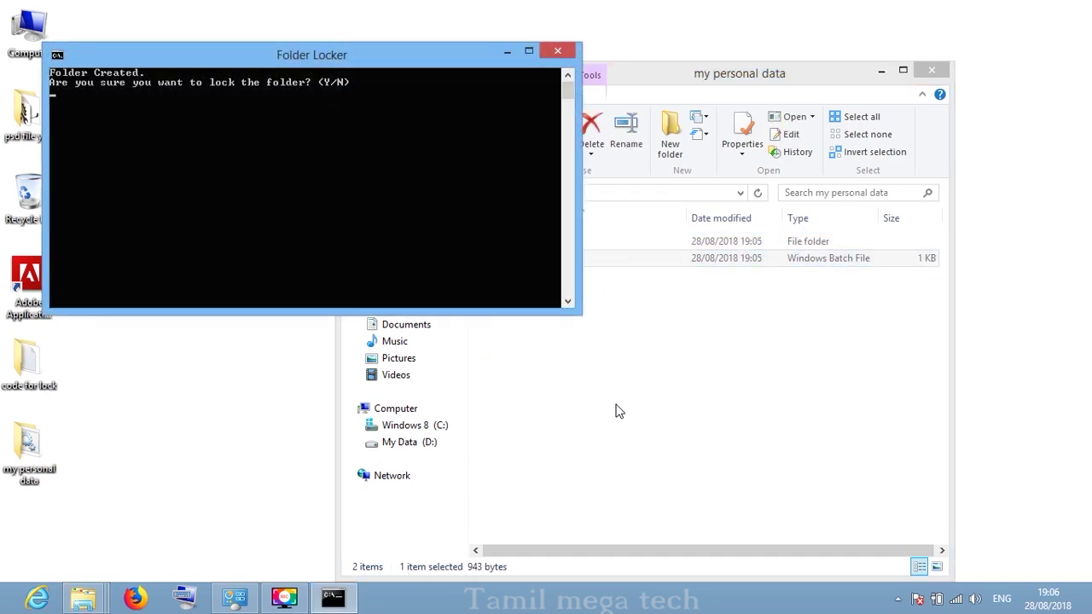
pyautogui.press('Return')
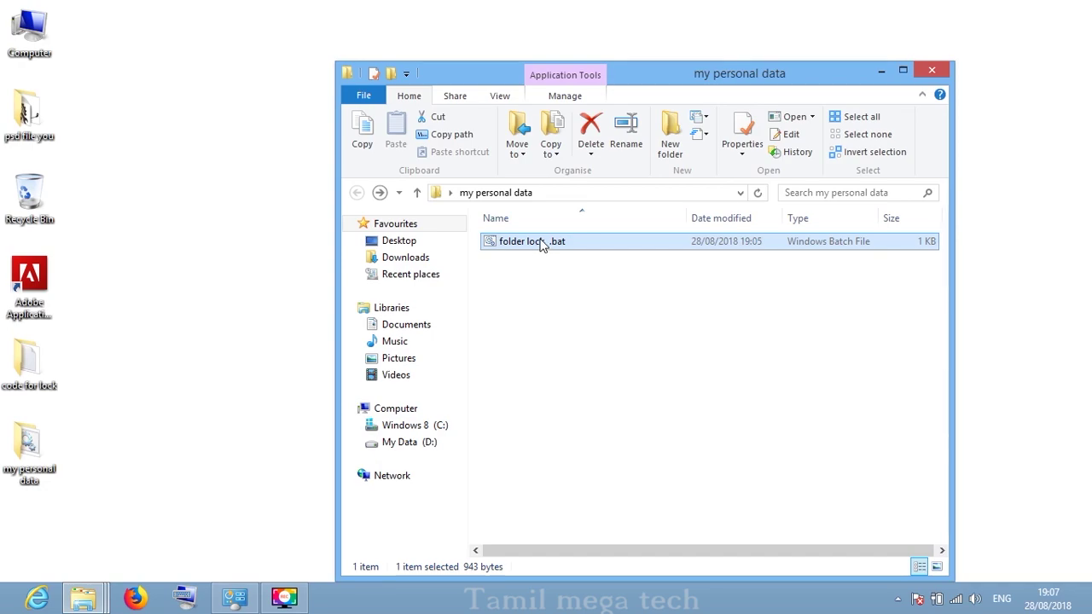
# - Run the script once more and submit the unlock password at the prompt
pyautogui.doubleClick(539, 241)
pyautogui.press('Return')
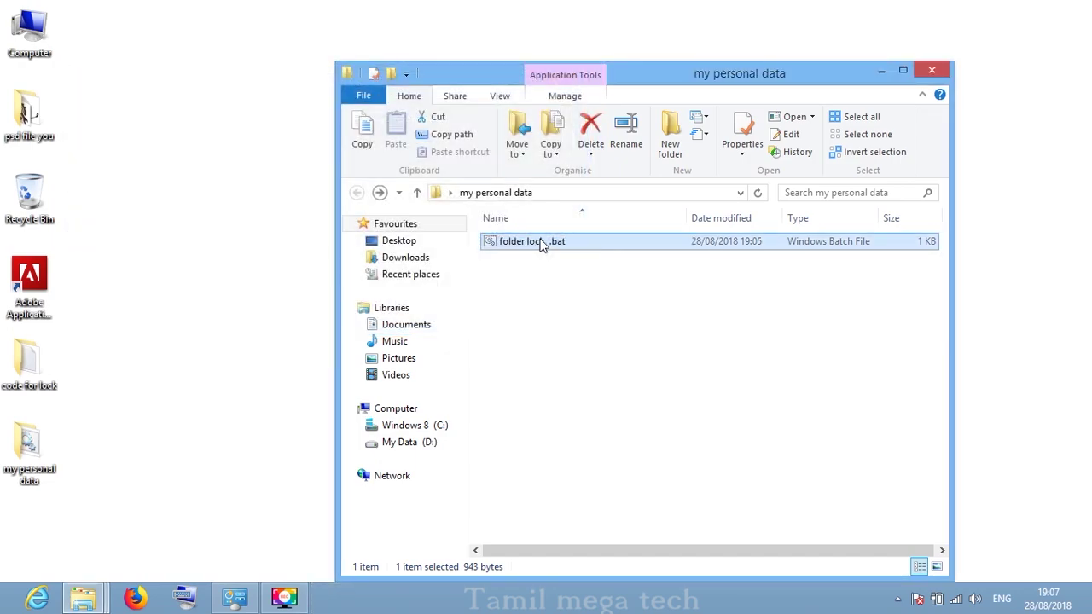